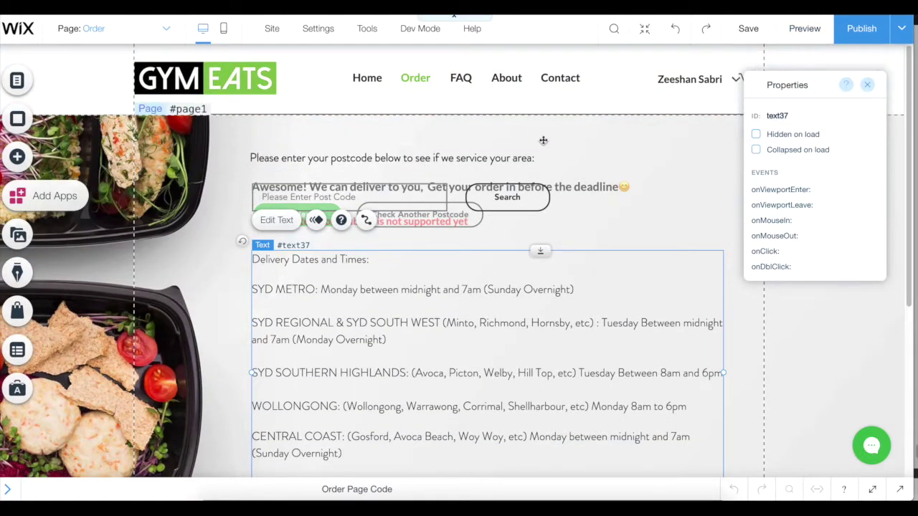
Step: Preview the Order page and search postcode 6152, which shows as unsupported
left_click(804, 29)
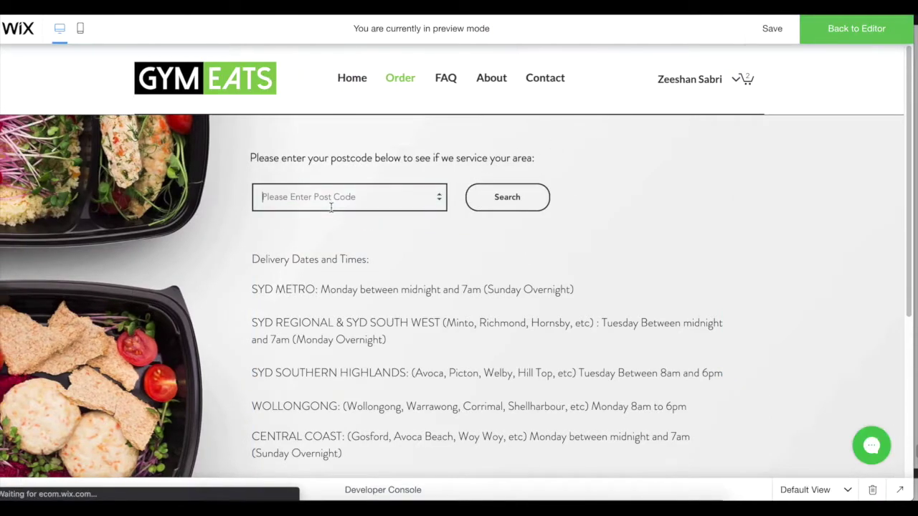
type("6152")
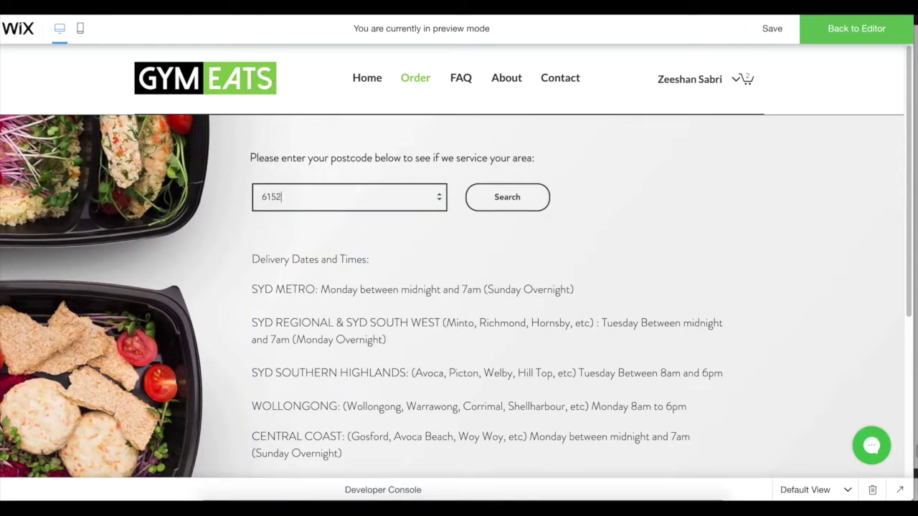
left_click(528, 197)
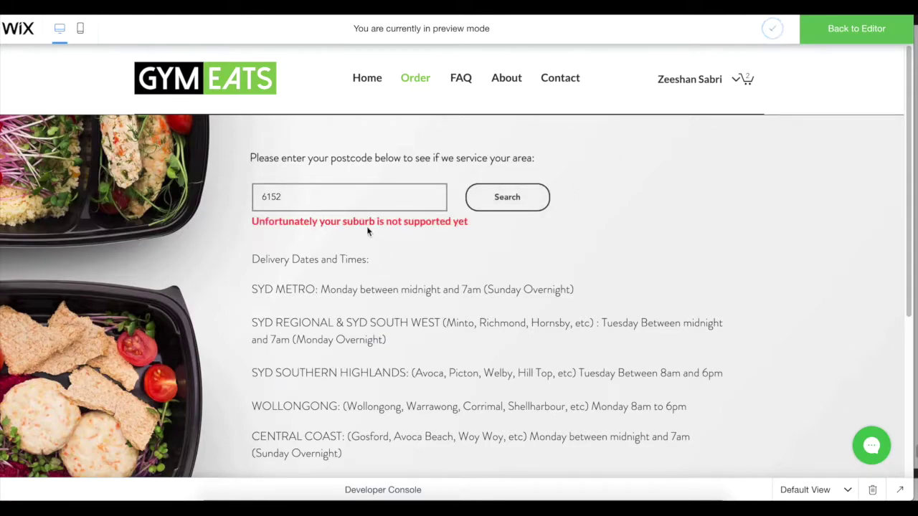
Step: Search postcode 2570 to see its Tuesday delivery message, then return to editing
double_click(268, 196)
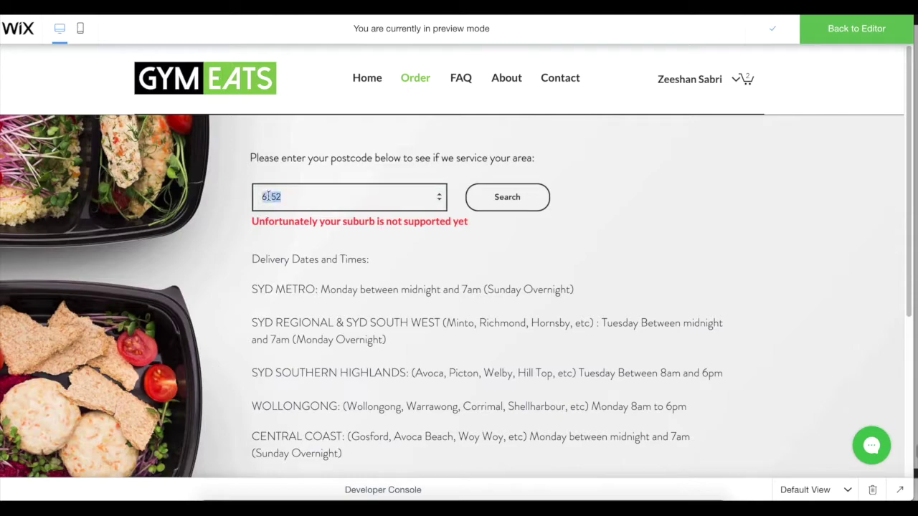
type("2570")
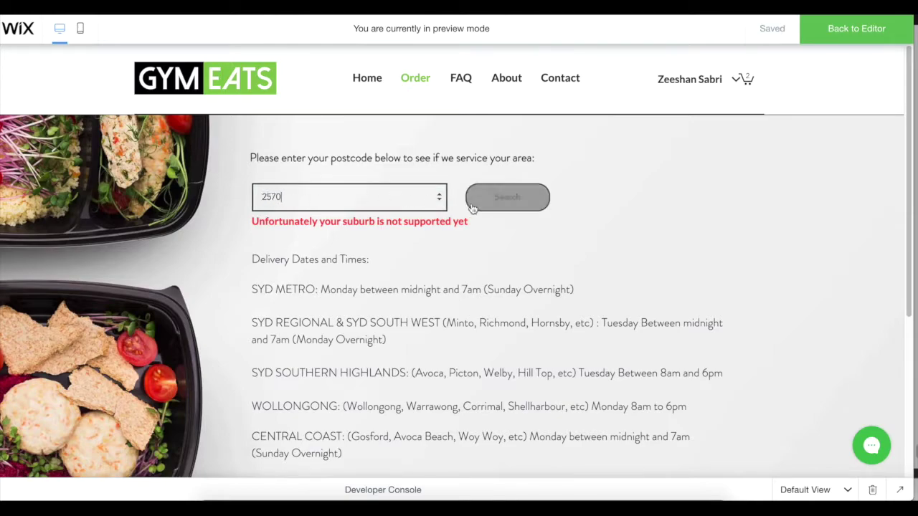
left_click(506, 202)
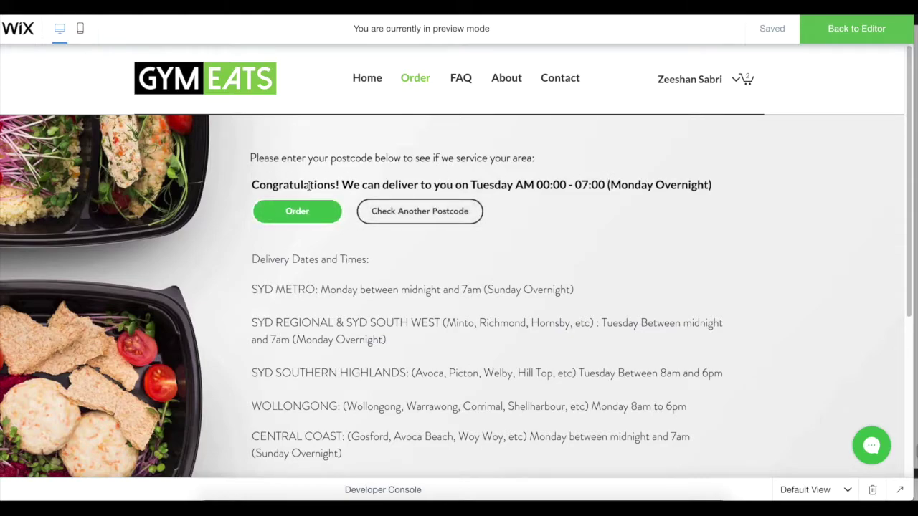
left_click_drag(258, 183, 736, 188)
left_click(770, 208)
left_click(841, 37)
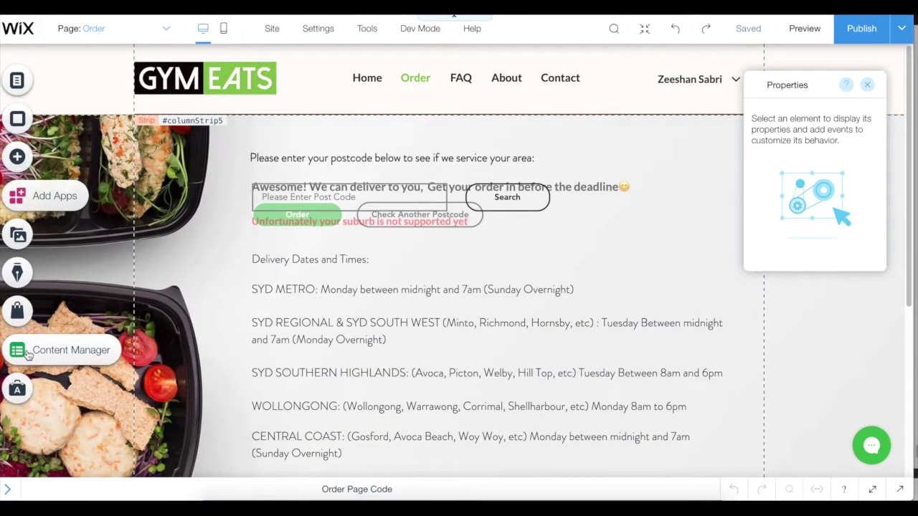
Step: Scroll through the postcodes stored in postCodeData, then open the postCodeZone collection
left_click(28, 353)
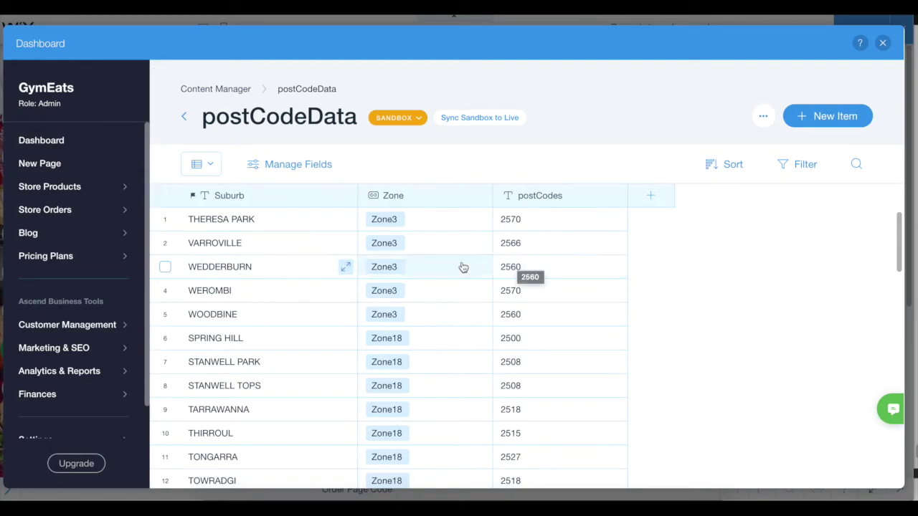
scroll(415, 252, "down", 9)
scroll(416, 253, "down", 3)
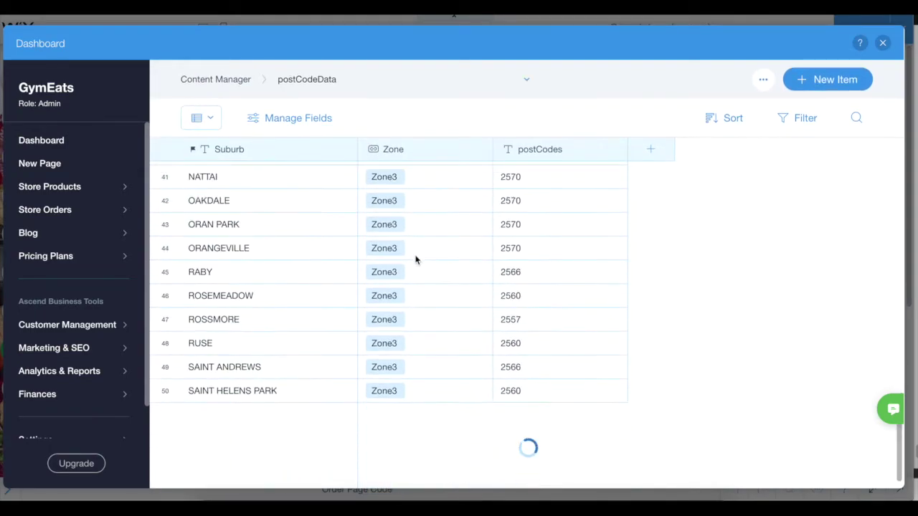
scroll(416, 258, "up", 12)
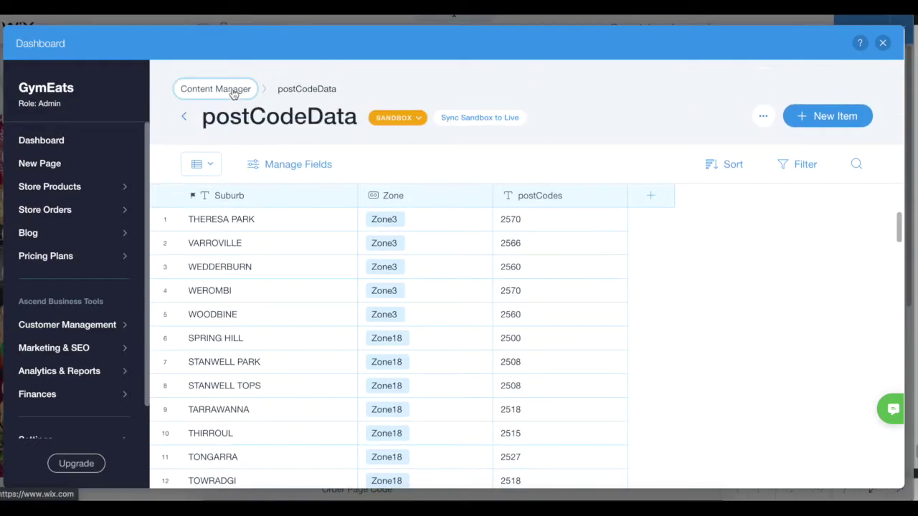
left_click(231, 88)
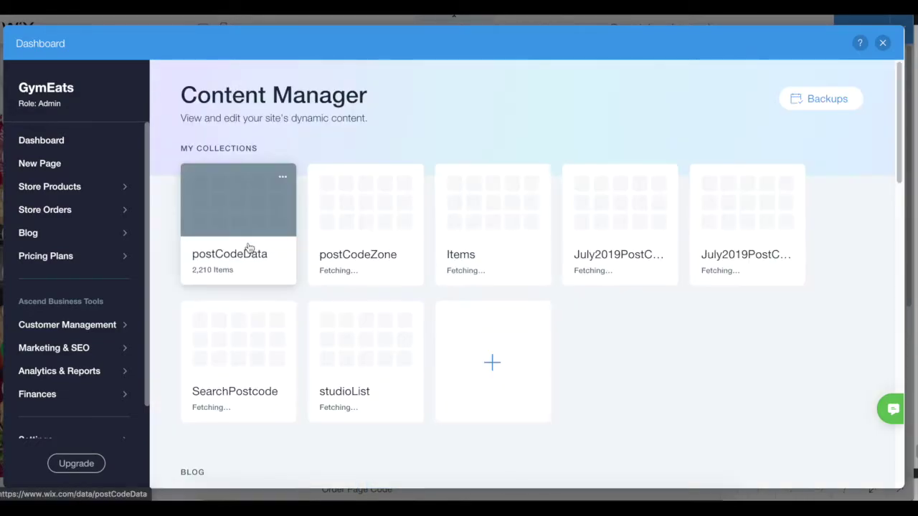
left_click(360, 222)
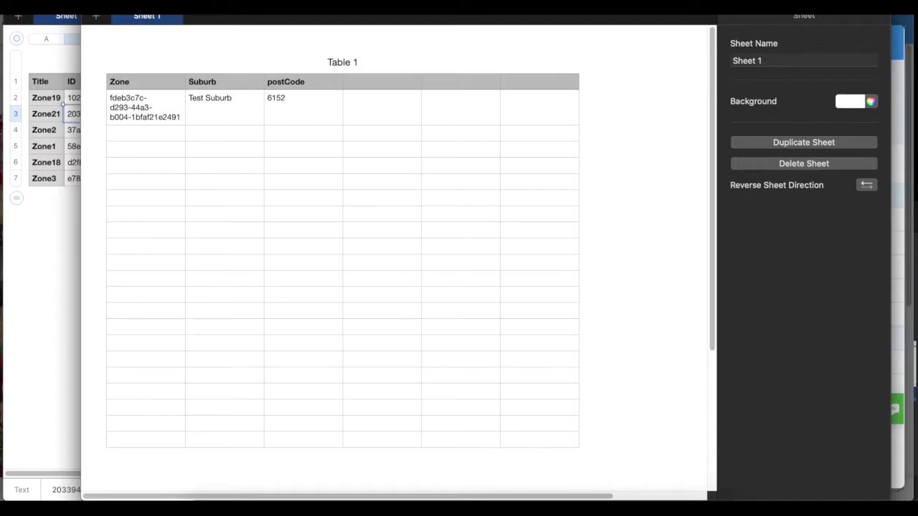
Step: Widen the Zone column and rename the C1 header from postCode to postCodes
left_click(178, 122)
left_click_drag(184, 35, 297, 31)
left_click(126, 85)
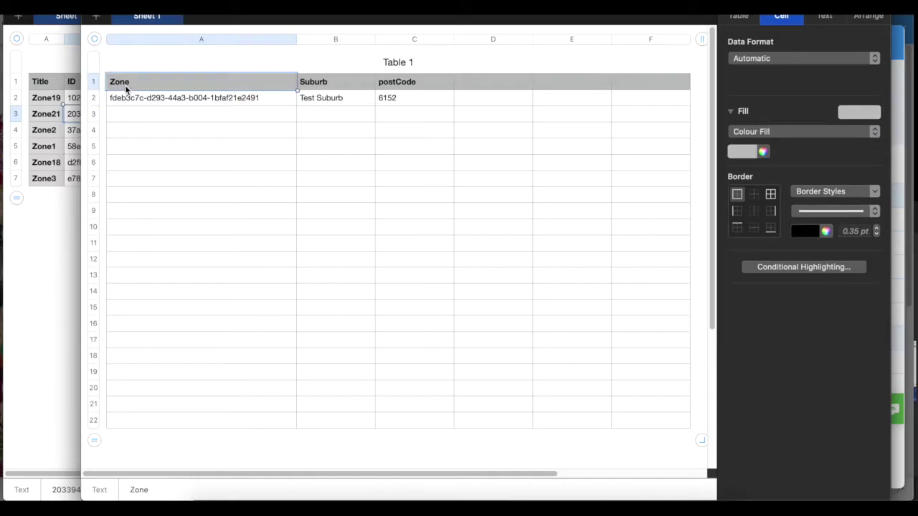
left_click(330, 84)
left_click(405, 87)
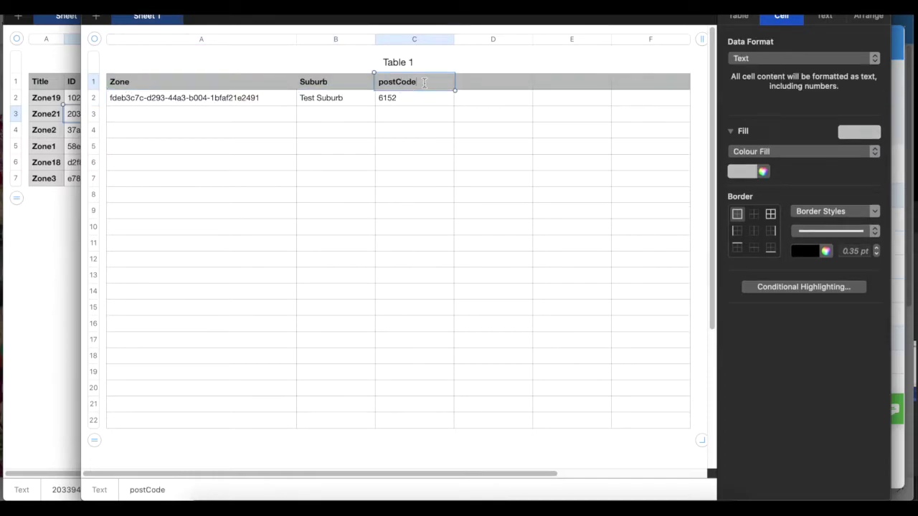
left_click(430, 134)
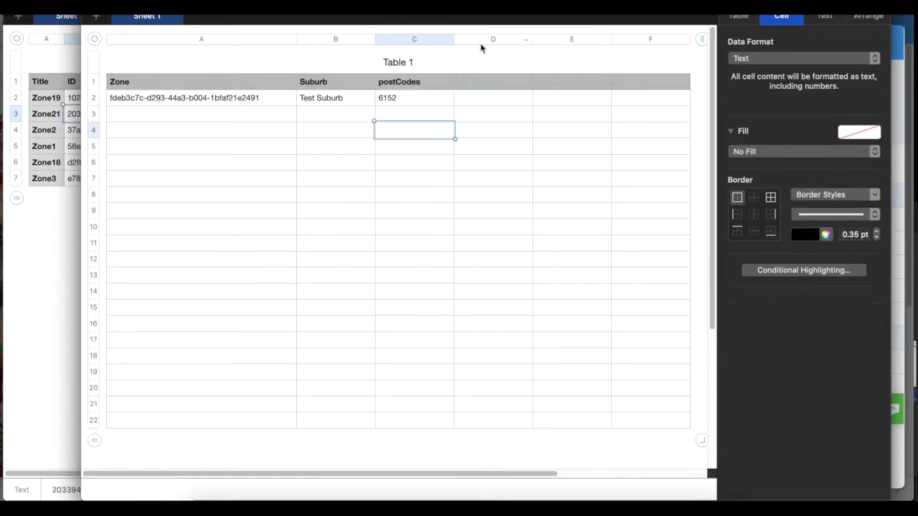
Step: Delete the empty columns D to F from the table
left_click(485, 40)
left_click(654, 41, "shift")
right_click(654, 41)
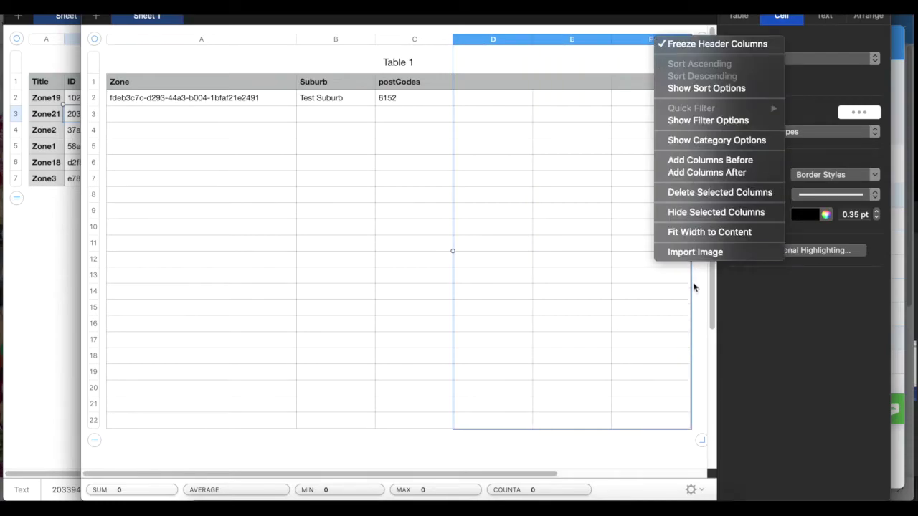
left_click(702, 193)
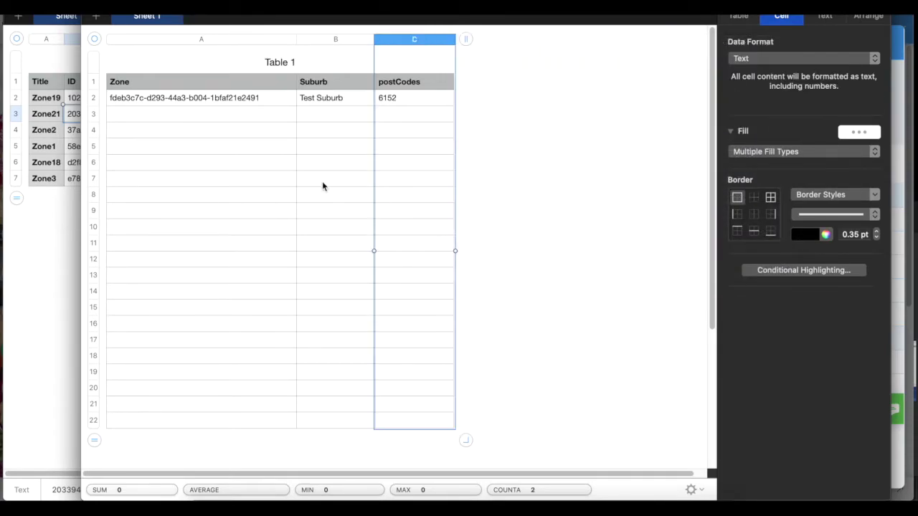
left_click(322, 181)
left_click(189, 101)
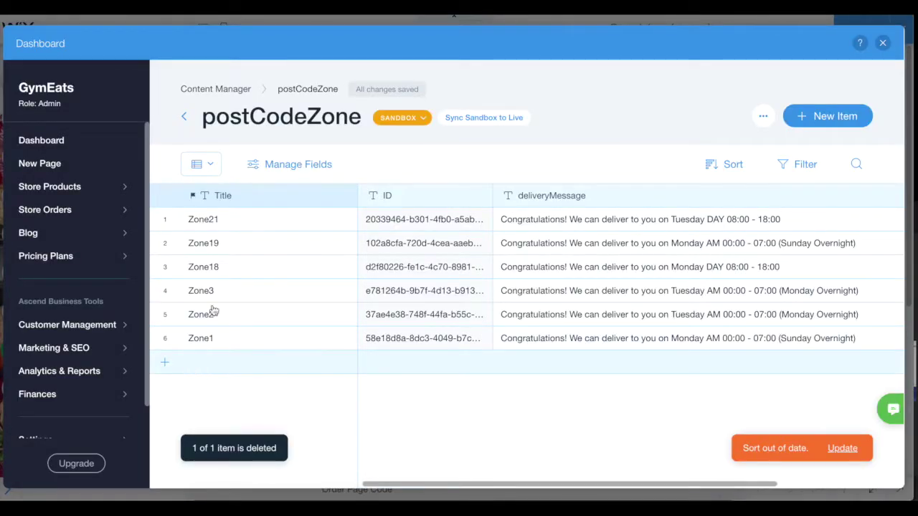
Step: Add a postCodeZone item titled TestZone with delivery message 'Test Message' and select its ID
left_click(201, 362)
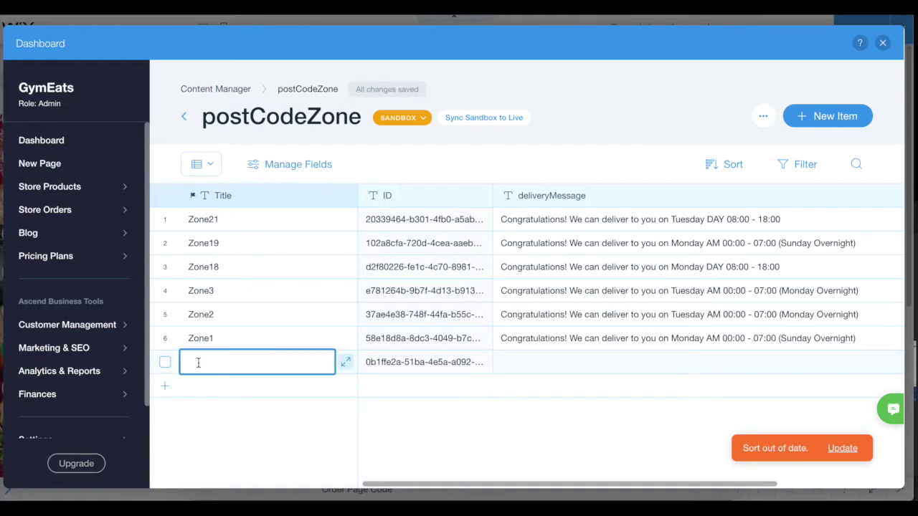
key("Return")
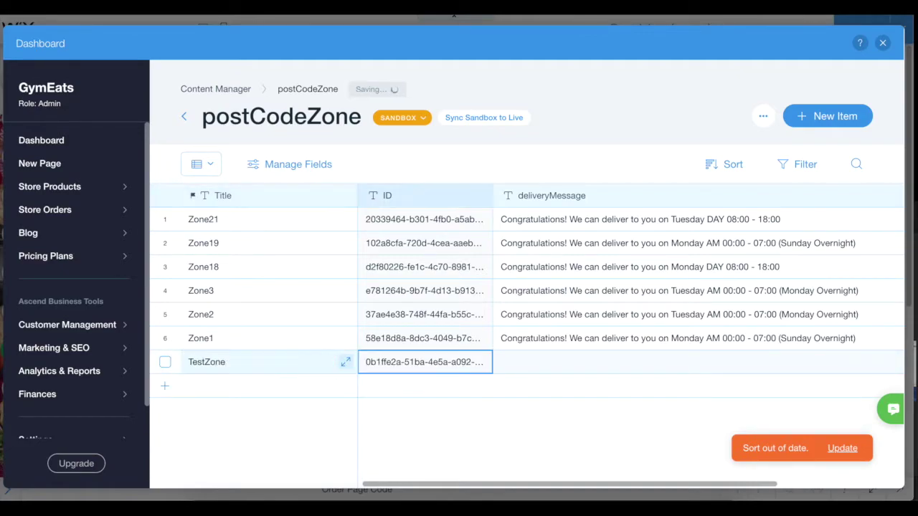
left_click(546, 359)
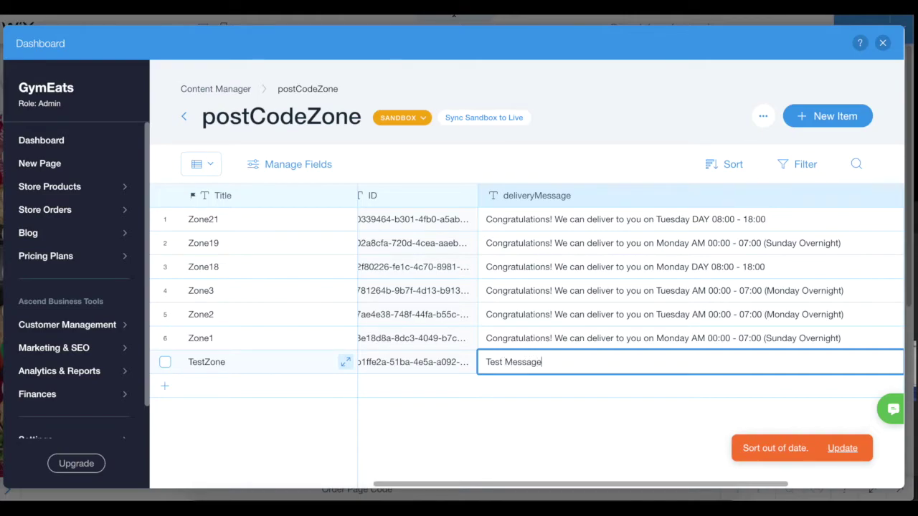
key("Return")
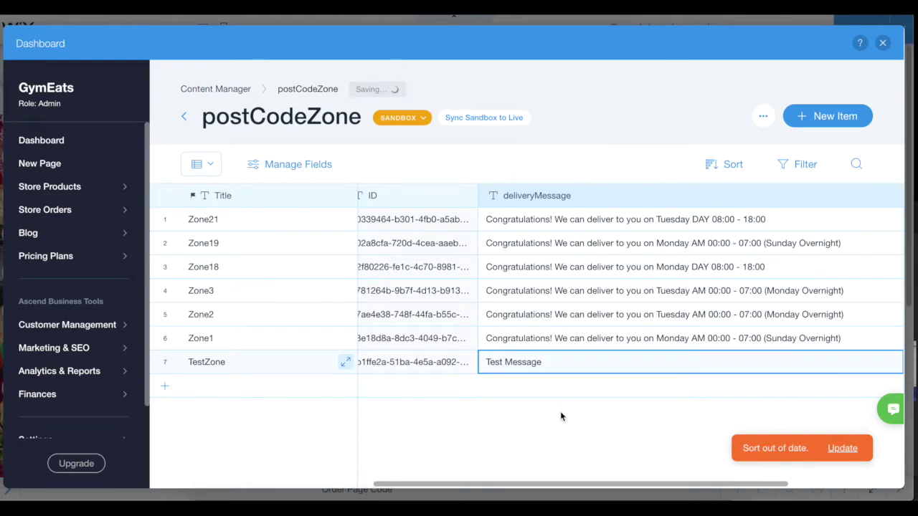
double_click(417, 362)
key("ctrl+a")
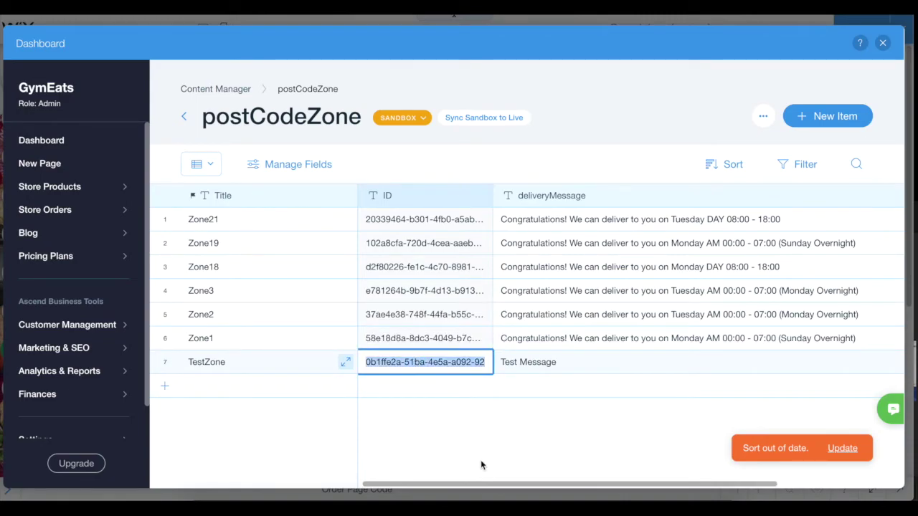
key("super+Tab")
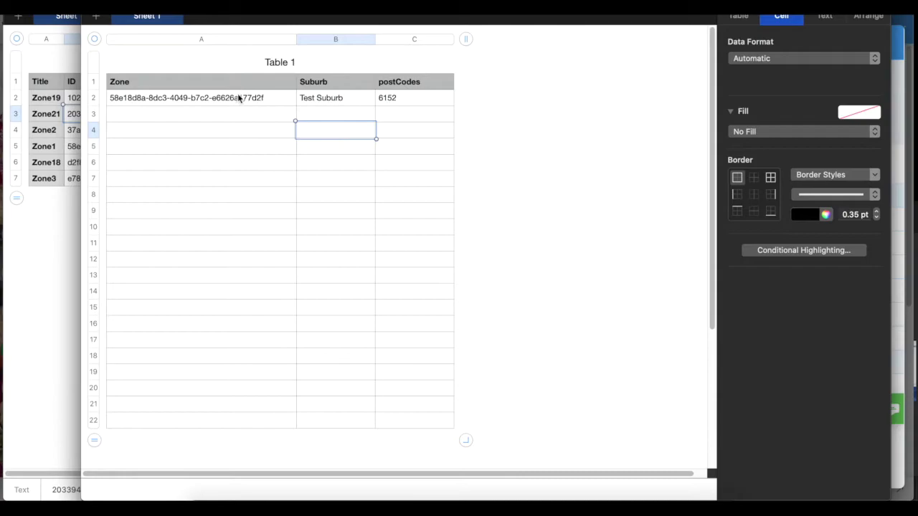
Step: Paste the new TestZone ID into cell A2
left_click(238, 100)
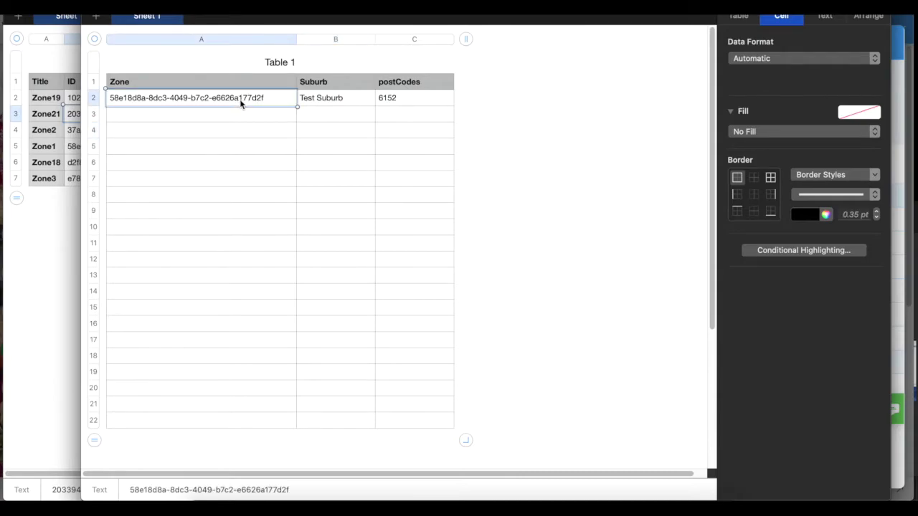
triple_click(240, 101)
type("0b1ffe2a-51ba-4e5a-a092-92ee7def9a4a")
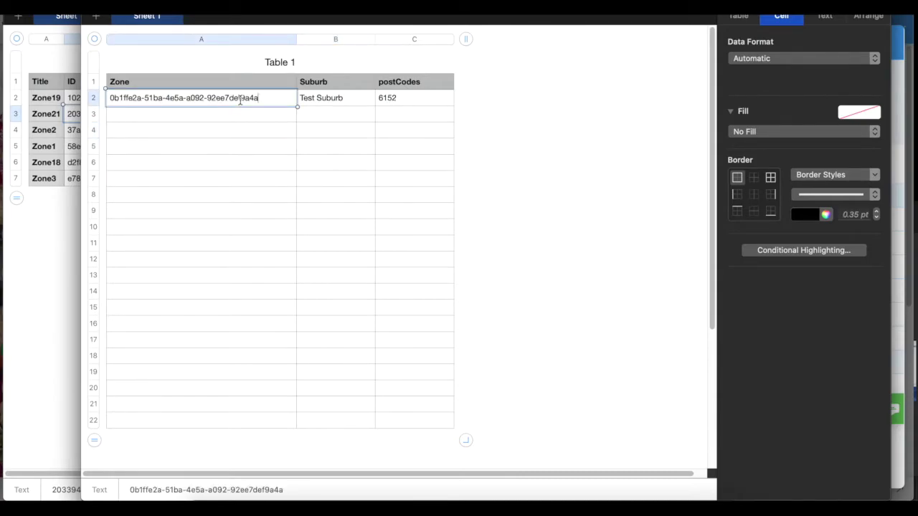
Step: Paste the postcode list into column C and the suburb names into column B
left_click(342, 113)
left_click(335, 98)
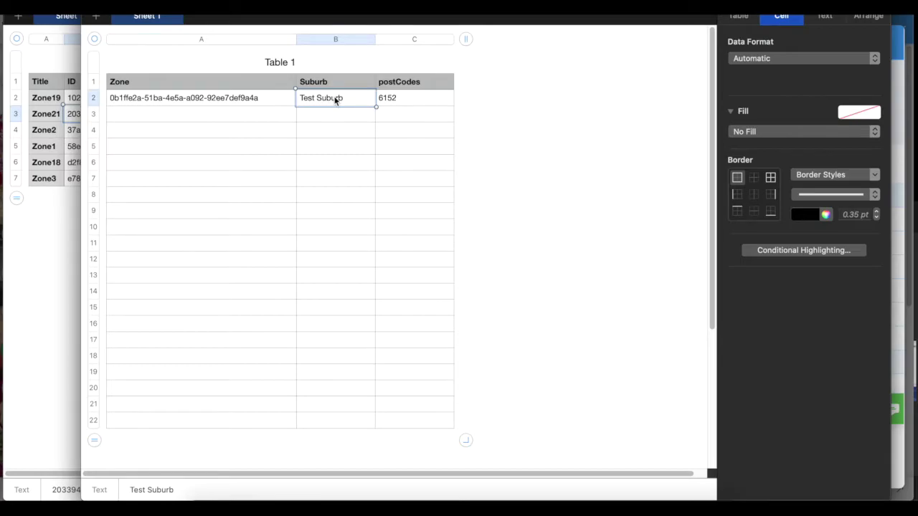
left_click(408, 102)
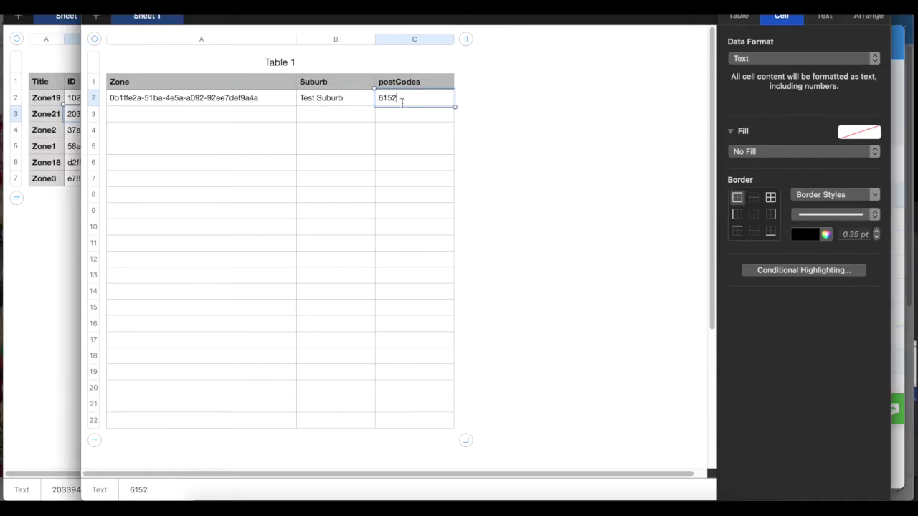
key("super+v")
key("super+z")
left_click(398, 136)
left_click(397, 104)
key("super+v")
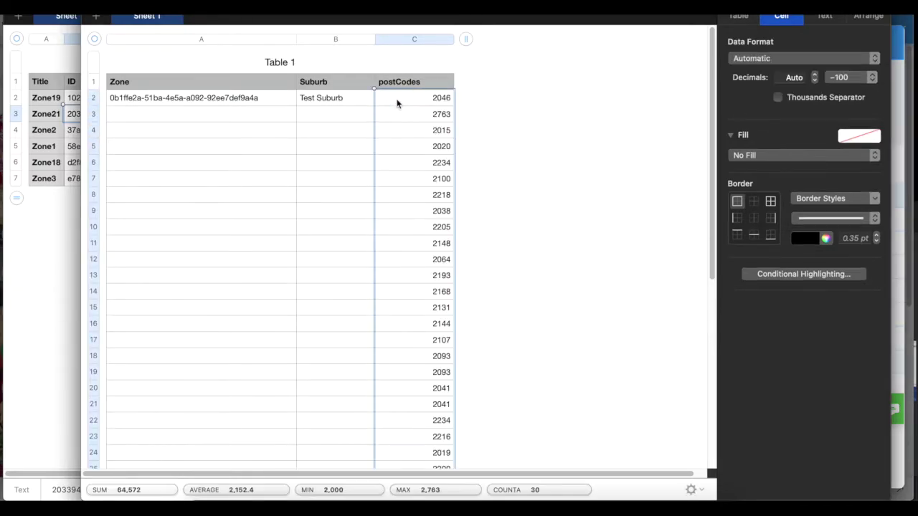
left_click(343, 104)
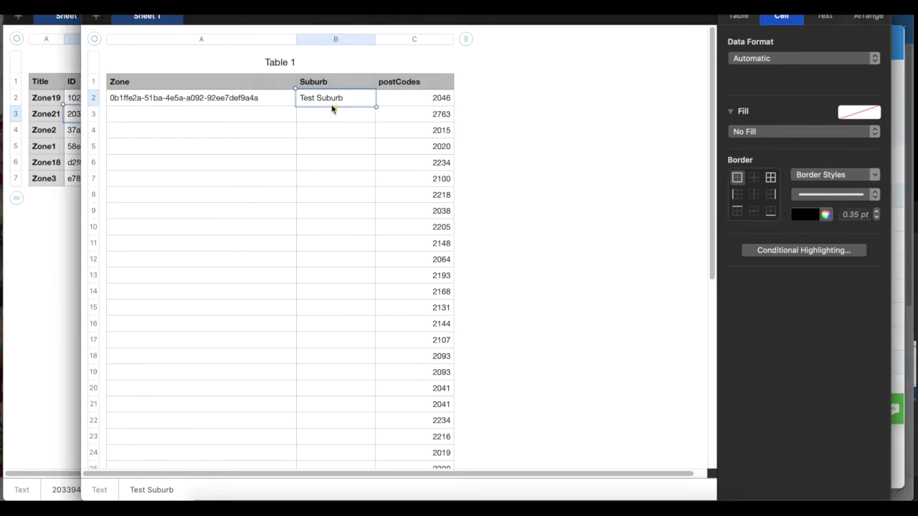
key("super+v")
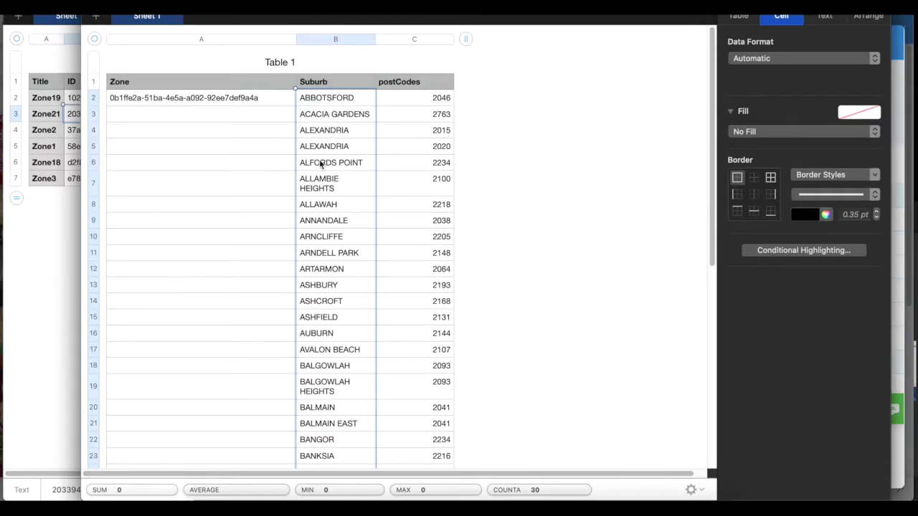
Step: Try fill-dragging the A2 zone ID downward, then undo the incrementing IDs it produced
left_click(181, 98)
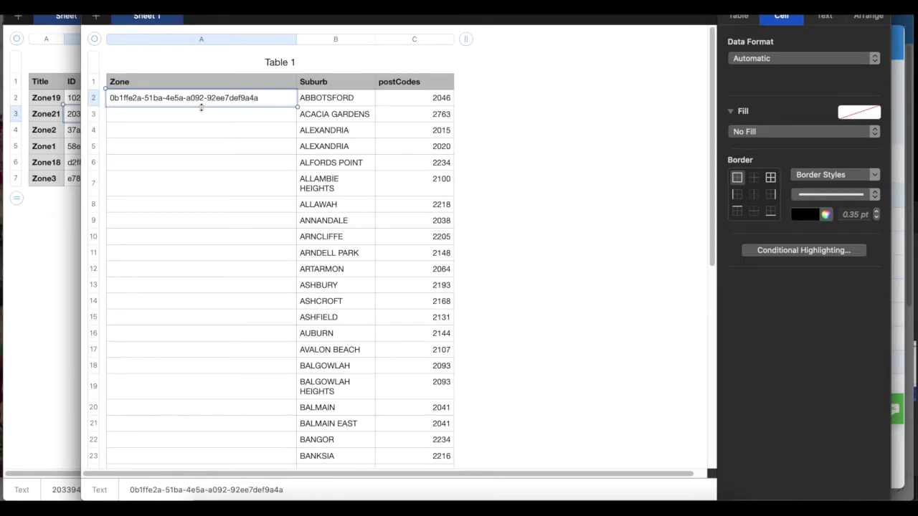
double_click(277, 100)
key("super+c")
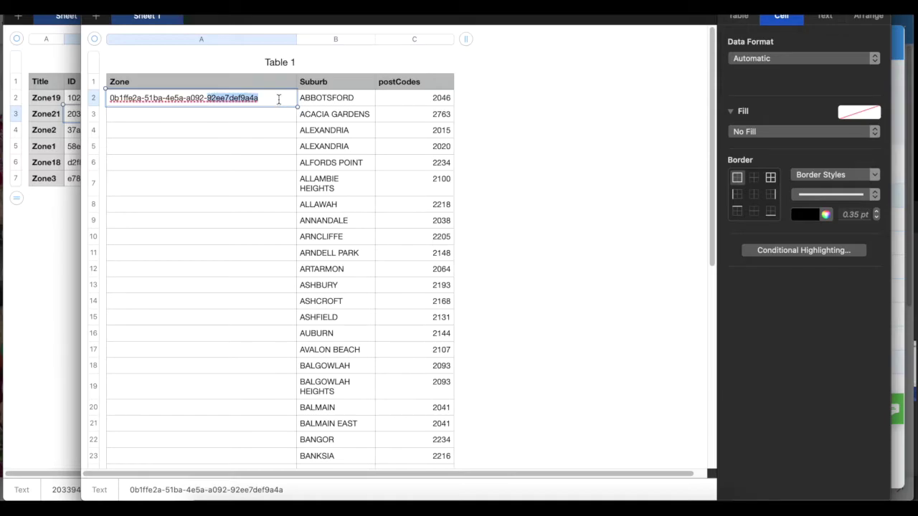
left_click(277, 102)
type("1")
left_click(262, 136)
left_click(219, 103)
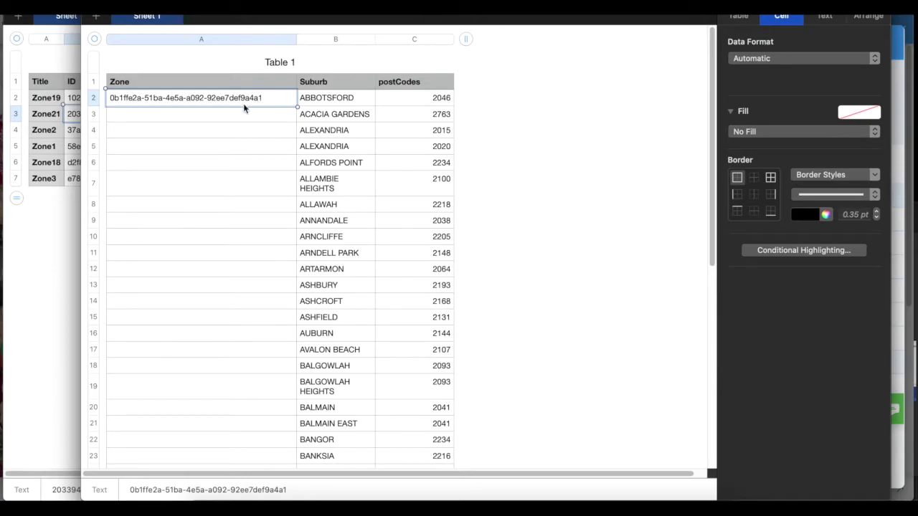
left_click_drag(200, 108, 216, 157)
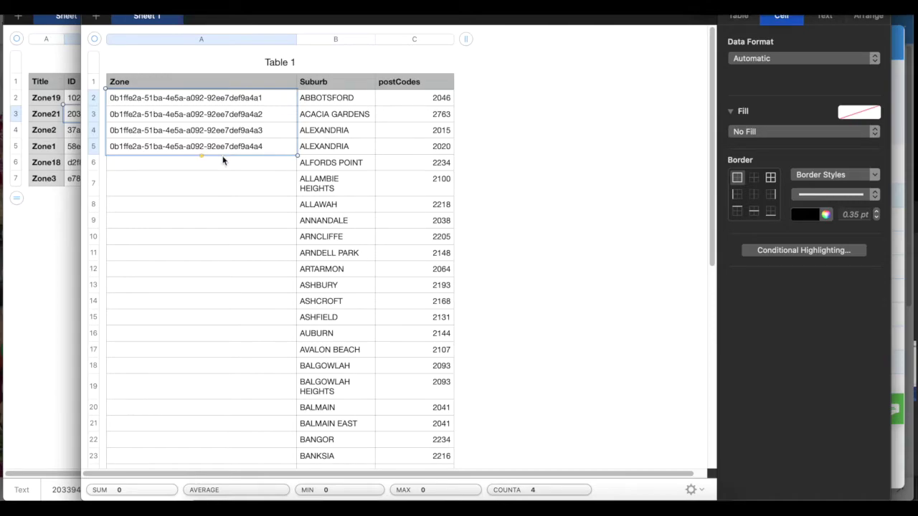
key("super+z")
key("super+z")
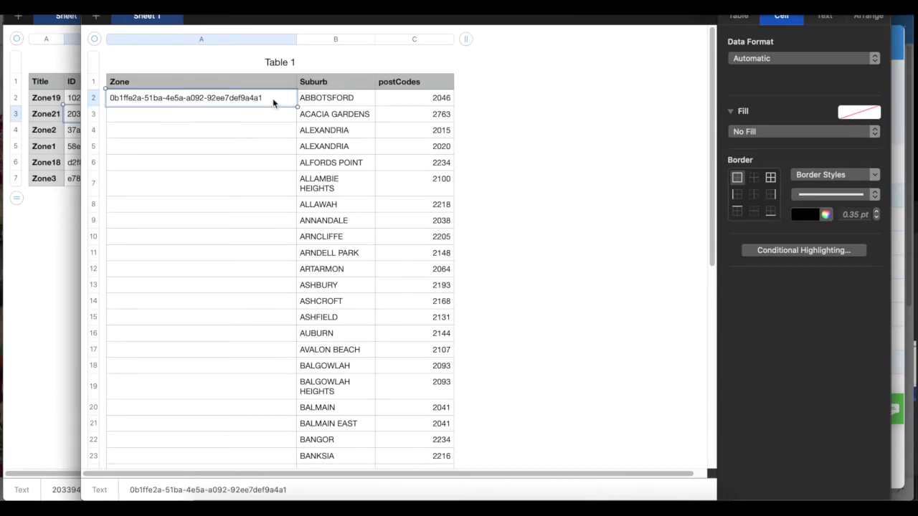
Step: Paste the same zone ID into every Zone cell from A3 to A31
double_click(273, 98)
left_click(216, 134)
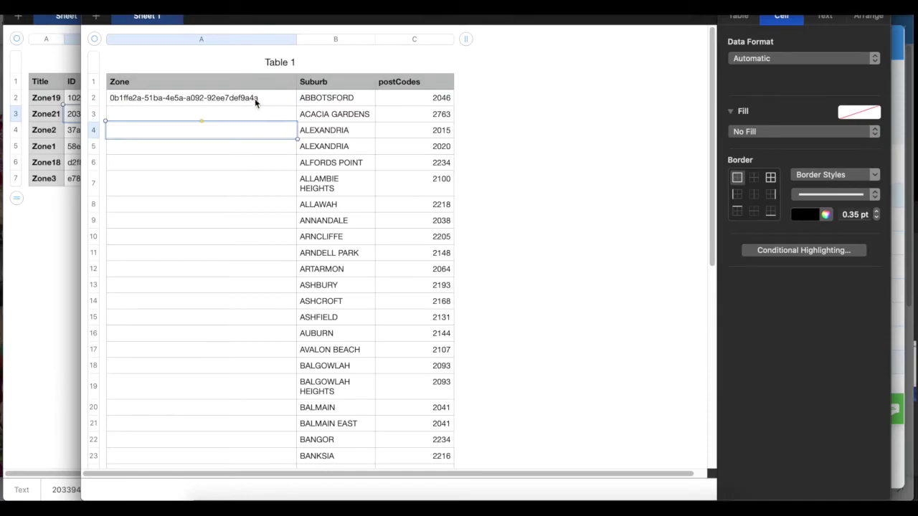
left_click(244, 100)
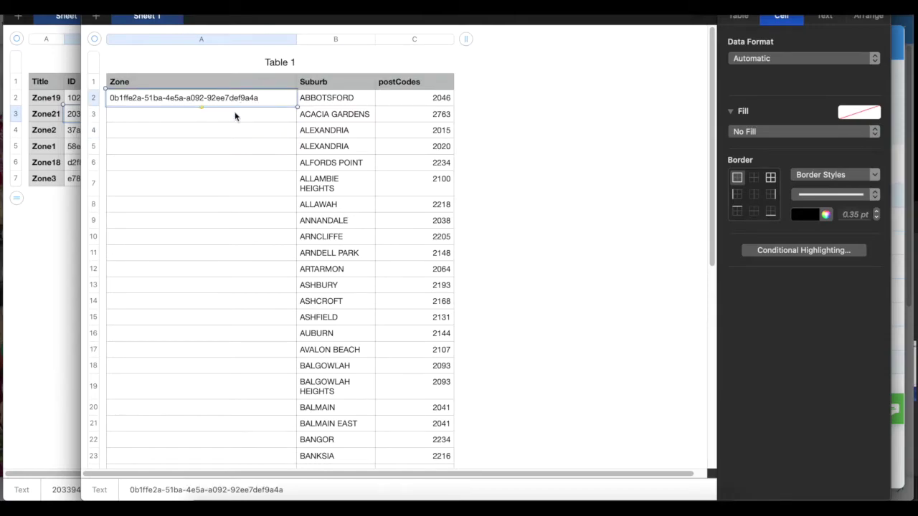
left_click(236, 117)
scroll(246, 359, "down", 3)
scroll(246, 370, "down", 5)
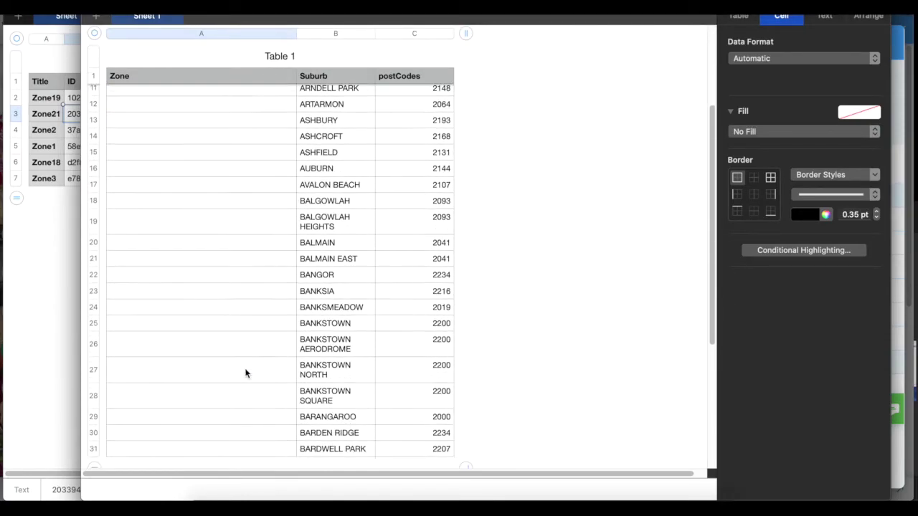
left_click(247, 358, "shift")
scroll(250, 271, "up", 5)
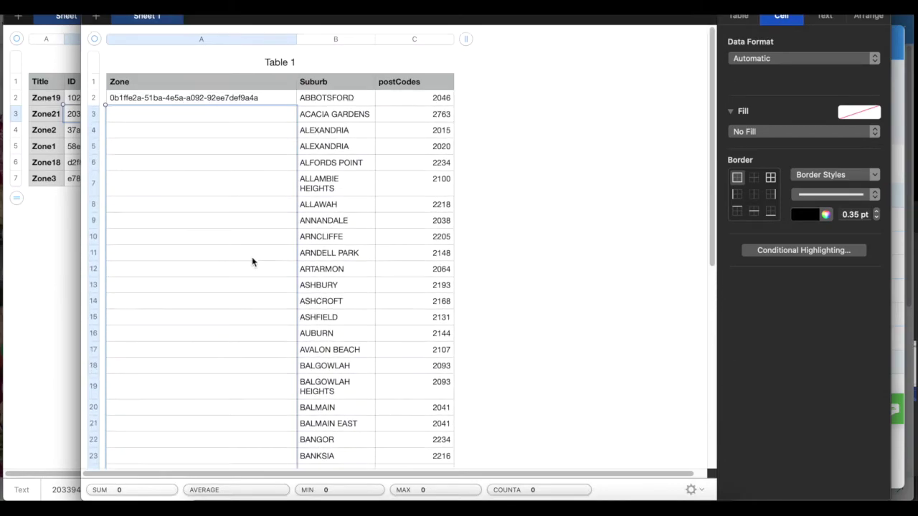
key("super+v")
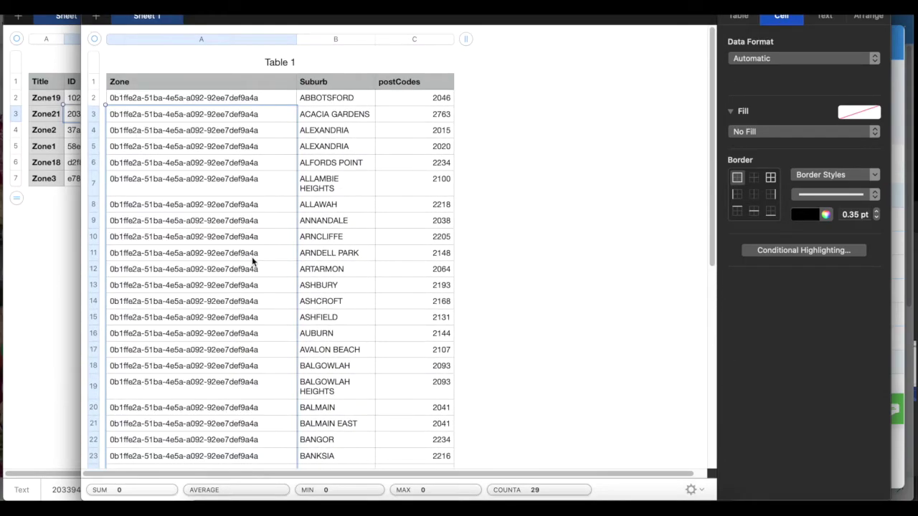
Step: Widen the Suburb column so the names fit
left_click(334, 130)
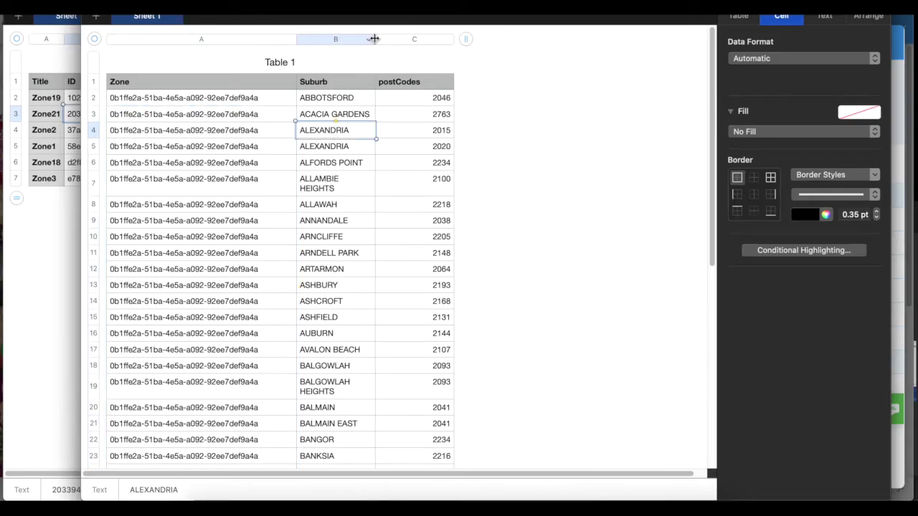
left_click_drag(374, 39, 484, 39)
left_click(294, 179)
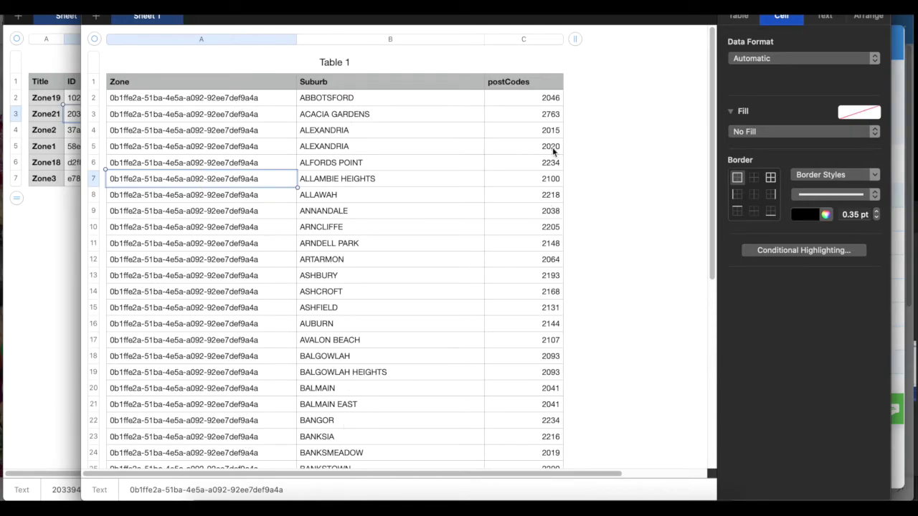
Step: Dismiss the export formats menu and undo the edits back to the single Test Suburb row
left_click(97, 6)
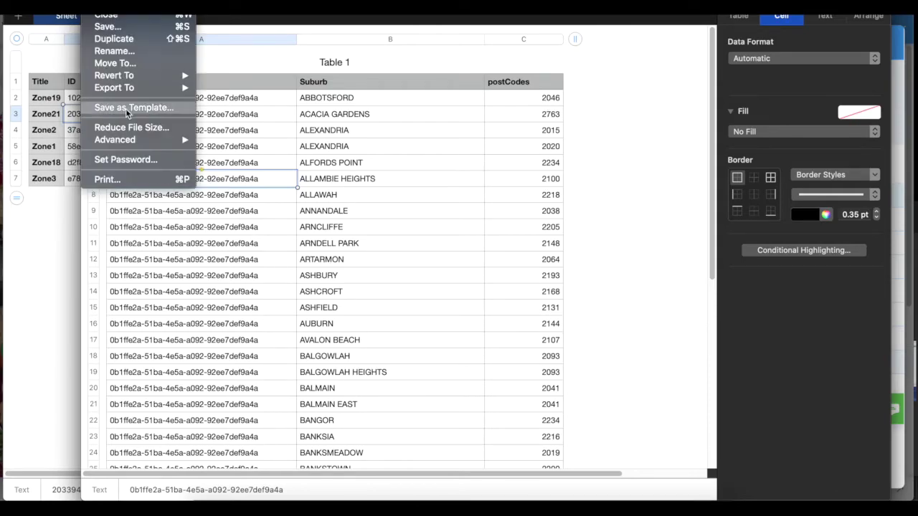
mouse_move(114, 88)
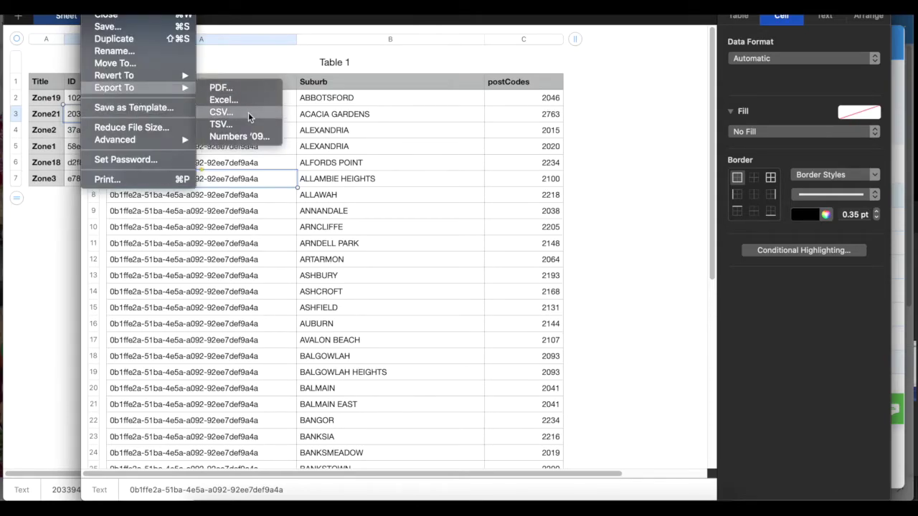
left_click(398, 160)
key("super+z")
key("super+z")
key("super+z")
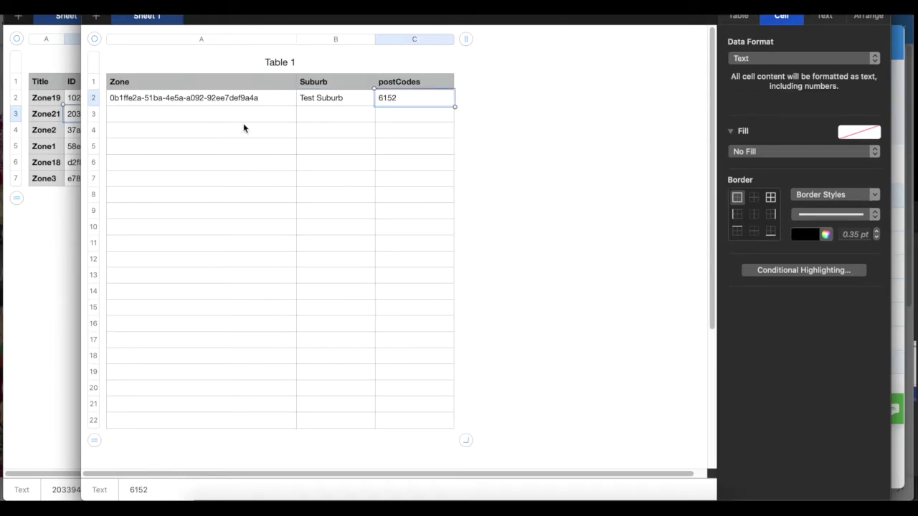
Step: Delete the empty rows 3 to 22 below the test row
left_click(263, 148)
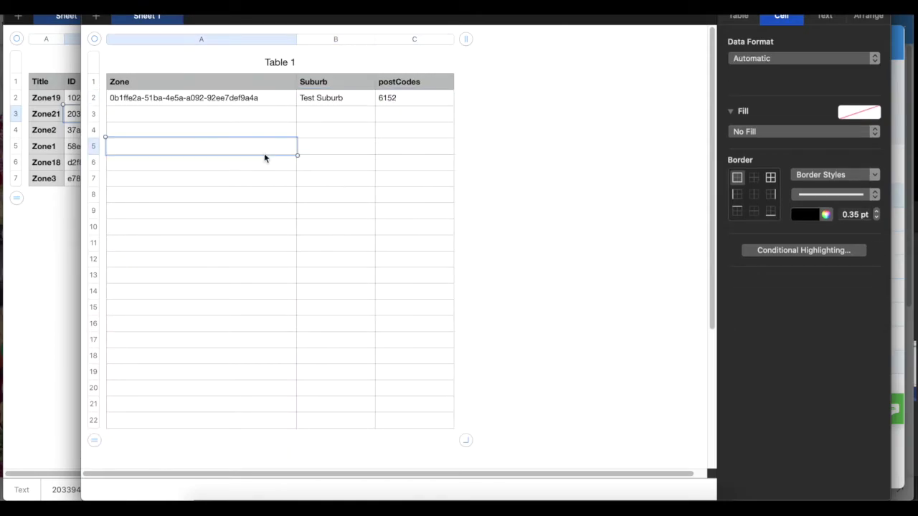
left_click(91, 116)
left_click(95, 423, "shift")
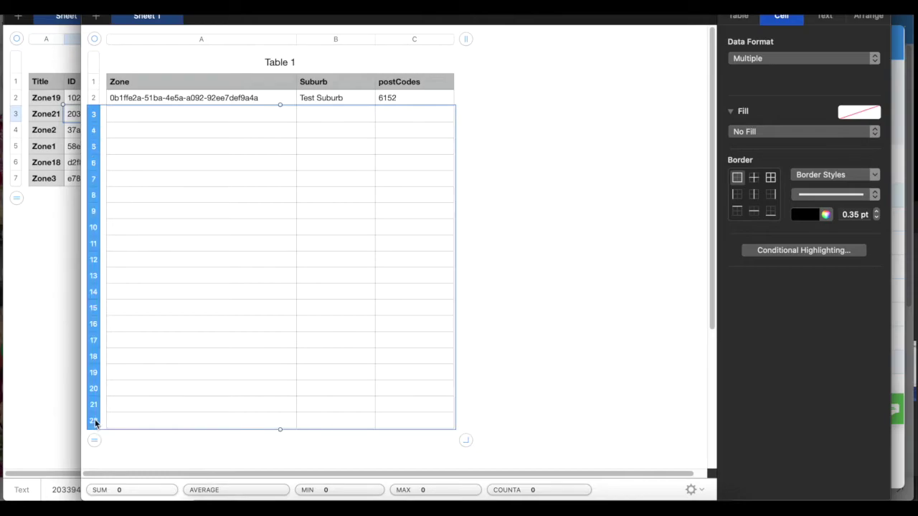
right_click(97, 422)
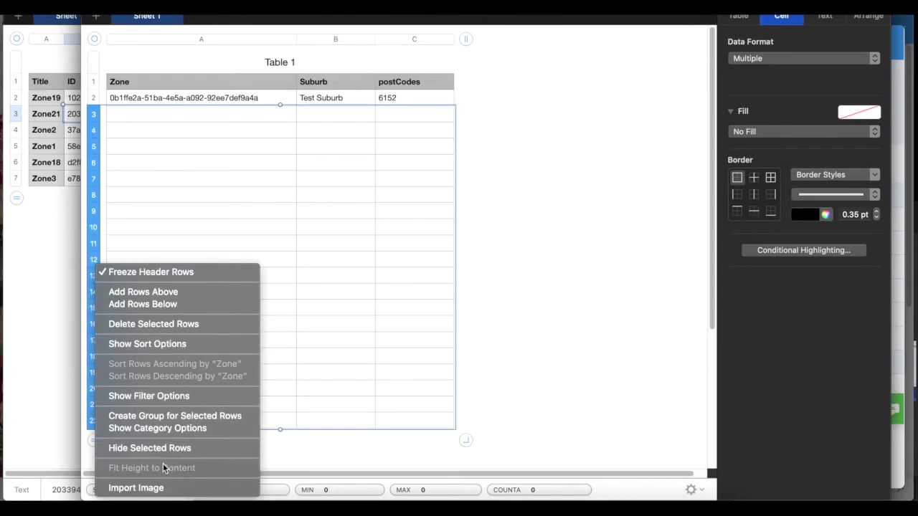
key("Escape")
key("super+BackSpace")
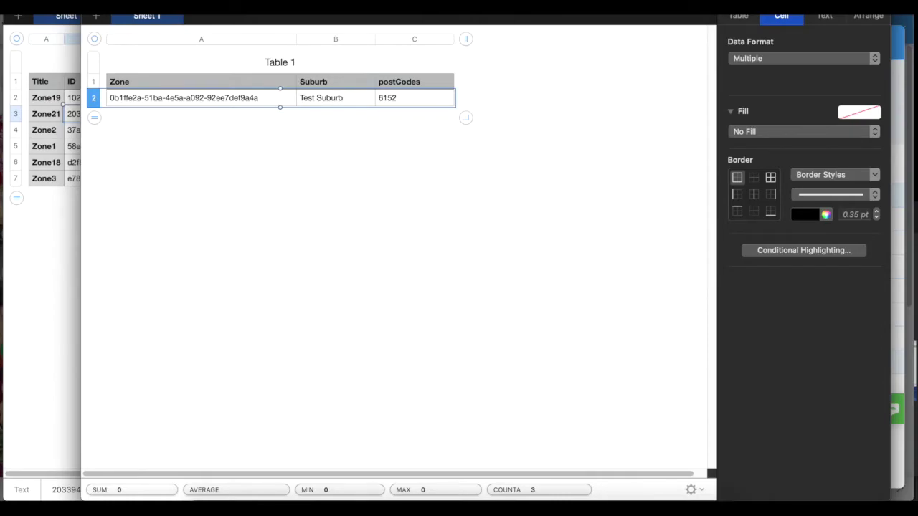
left_click(94, 15)
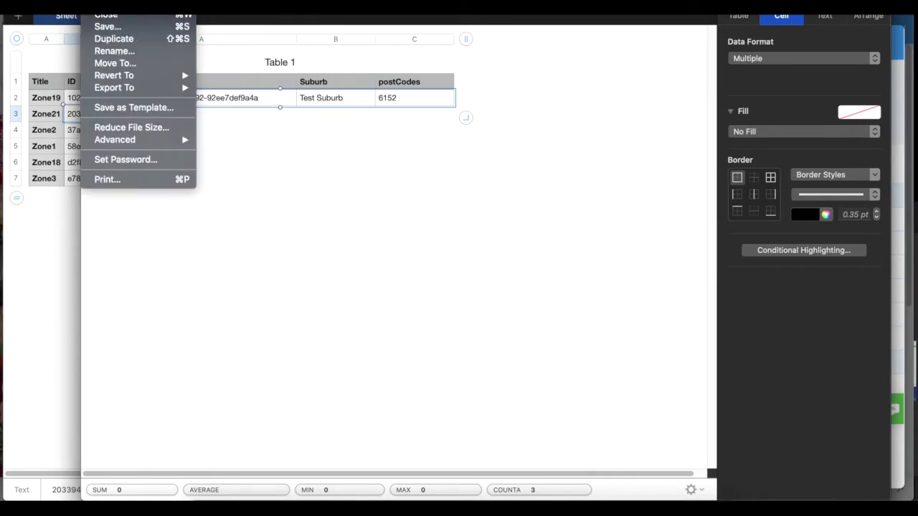
Step: Start exporting the table to CSV from the File > Export To menu
key("Escape")
left_click(93, 15)
mouse_move(119, 87)
left_click(239, 109)
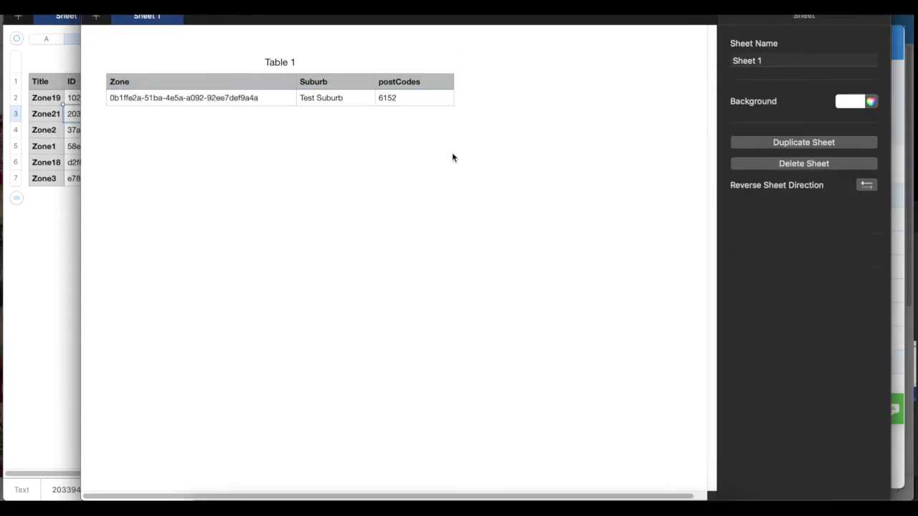
key("Escape")
left_click(94, 14)
mouse_move(119, 87)
left_click(256, 113)
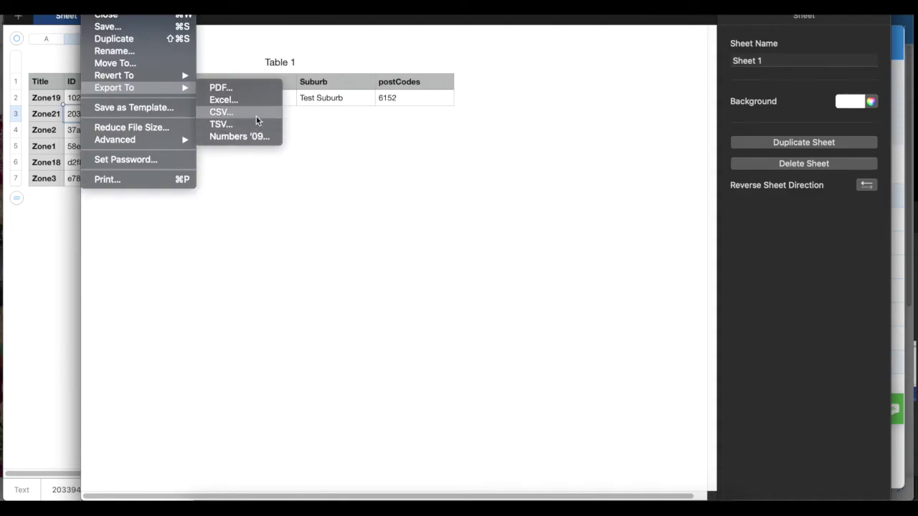
Step: Save the CSV as newzonePostCode.csv on the Desktop, replacing the existing copy
left_click(649, 164)
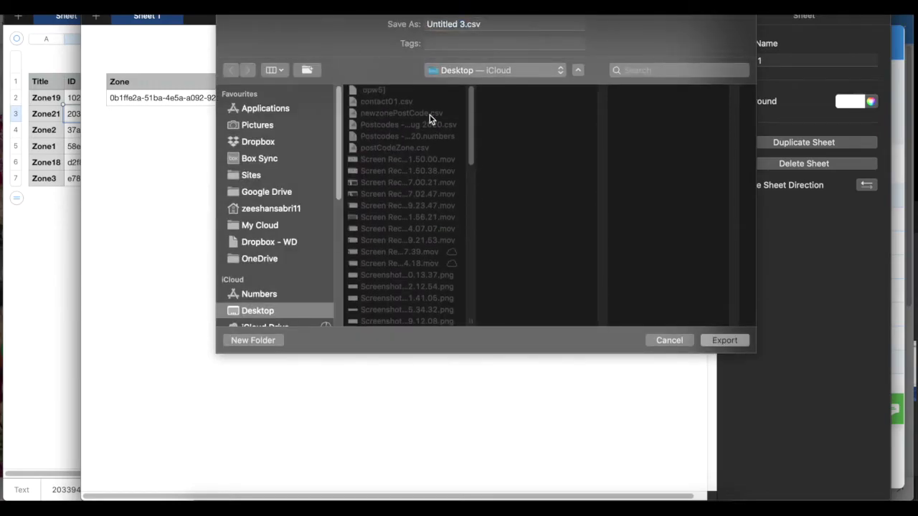
left_click(431, 119)
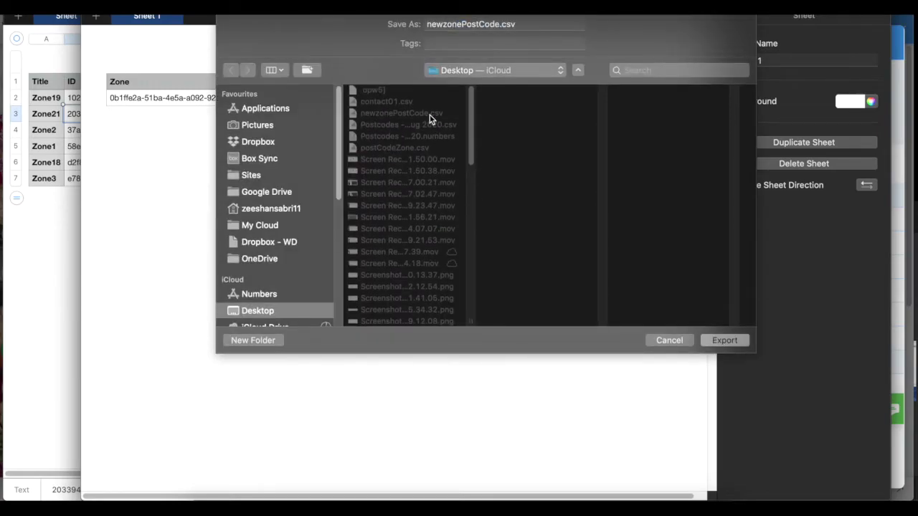
left_click(725, 340)
left_click(579, 84)
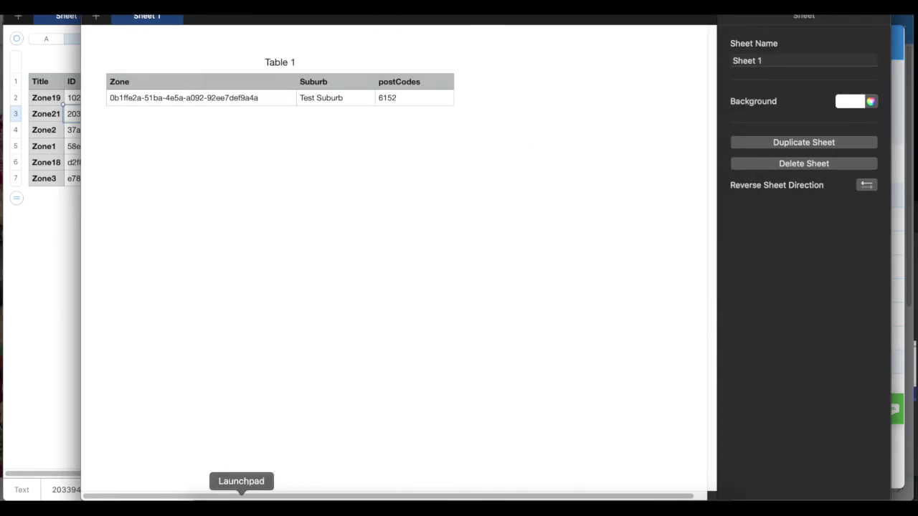
left_click(260, 504)
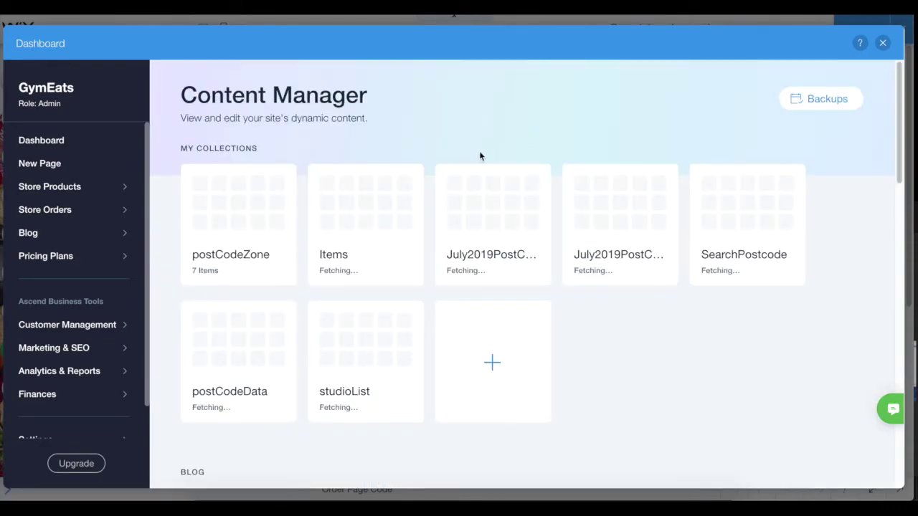
Step: Begin an Import Items on the postCodeData collection
left_click(230, 352)
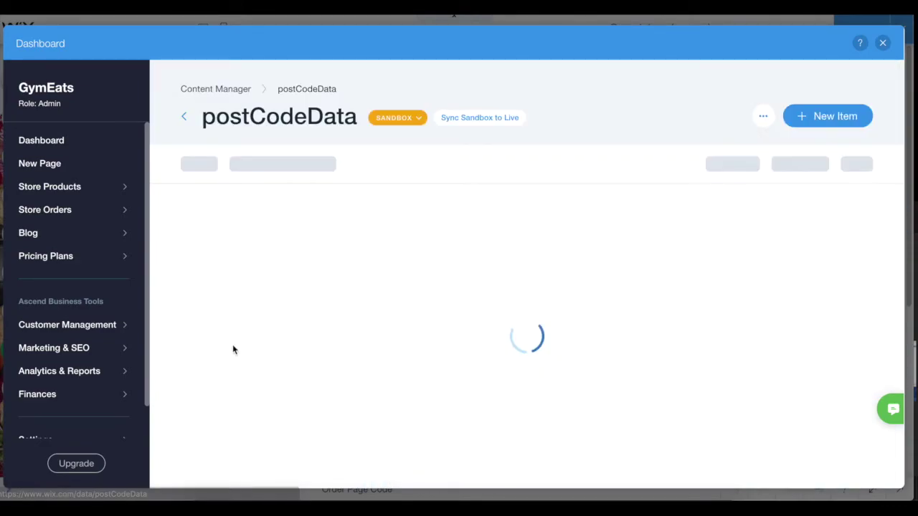
left_click(764, 116)
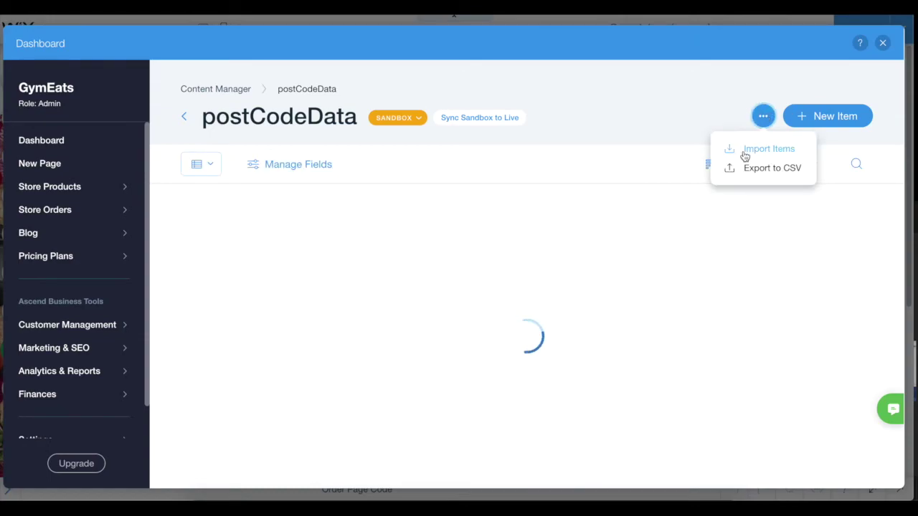
left_click(744, 154)
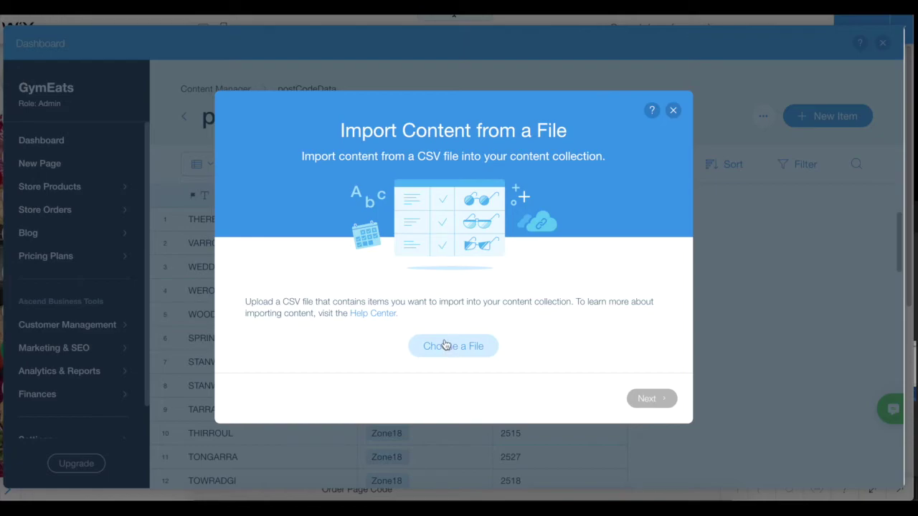
Step: Upload newzonePostCode.csv and confirm Zone, Suburb and postCodes map to existing fields
left_click(442, 340)
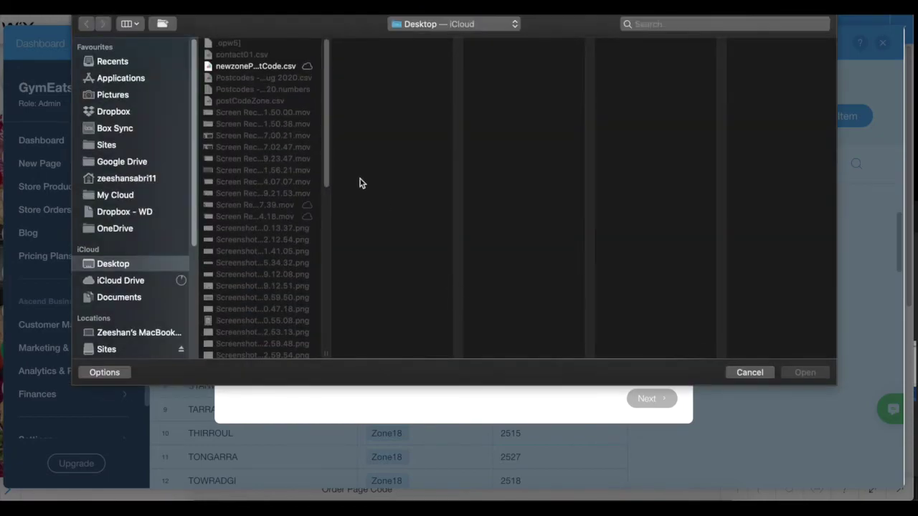
left_click(287, 66)
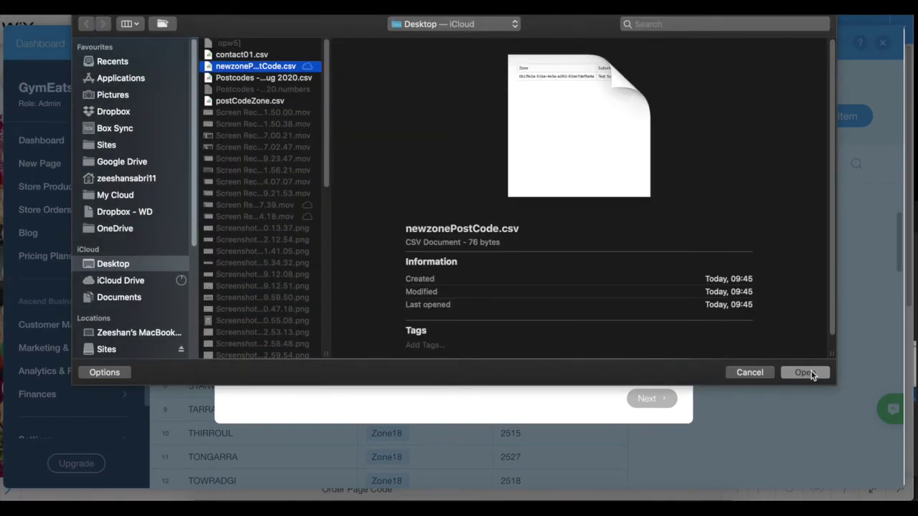
left_click(788, 373)
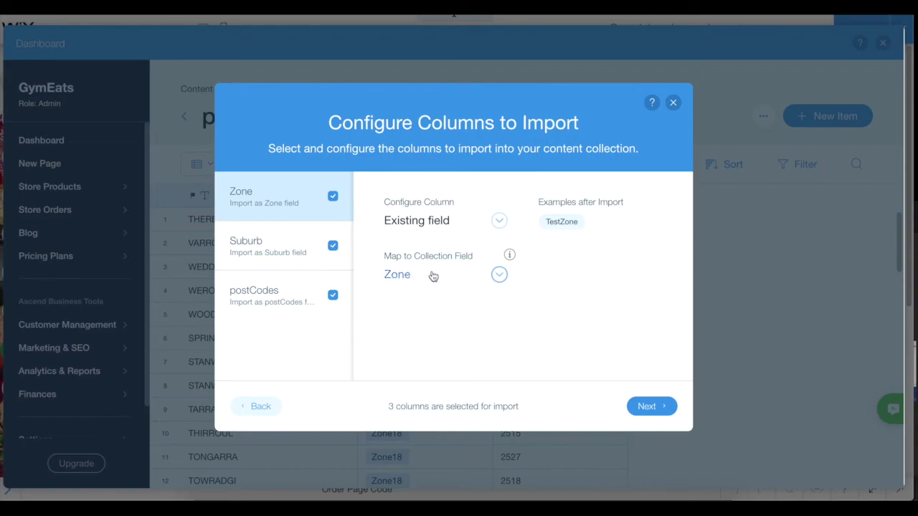
left_click(251, 242)
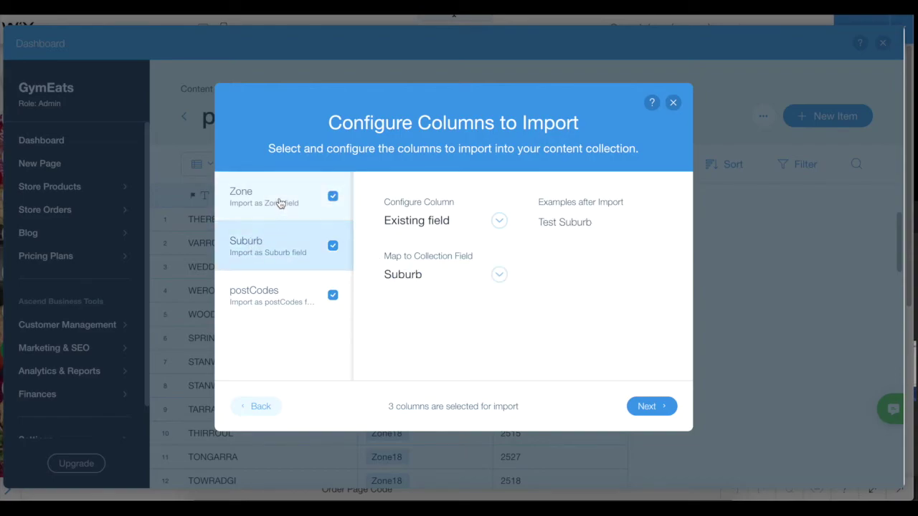
left_click(291, 305)
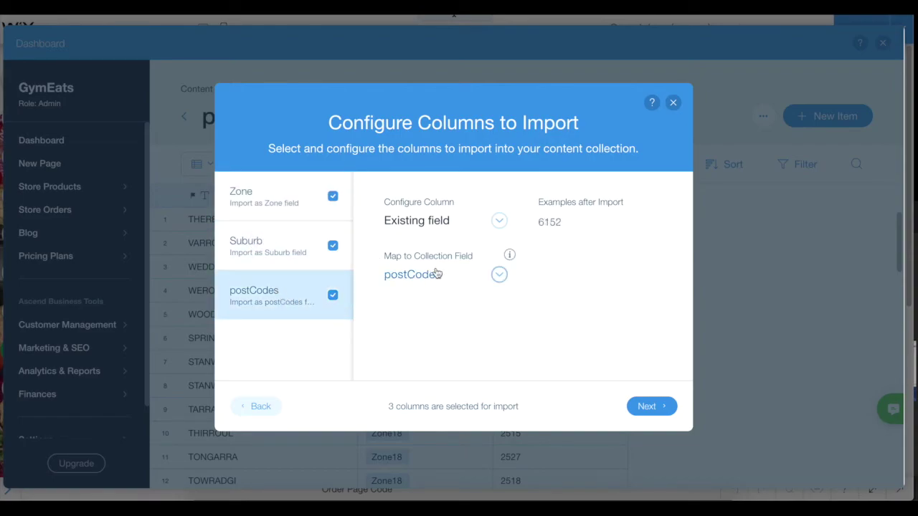
left_click(648, 406)
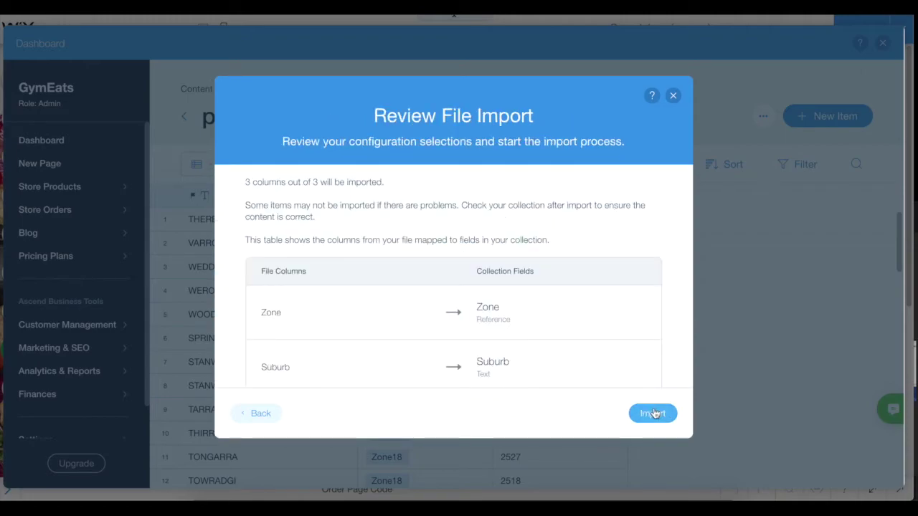
Step: Import the Test Suburb row (TestZone, 6152), then open the postCodeZone collection
left_click(653, 415)
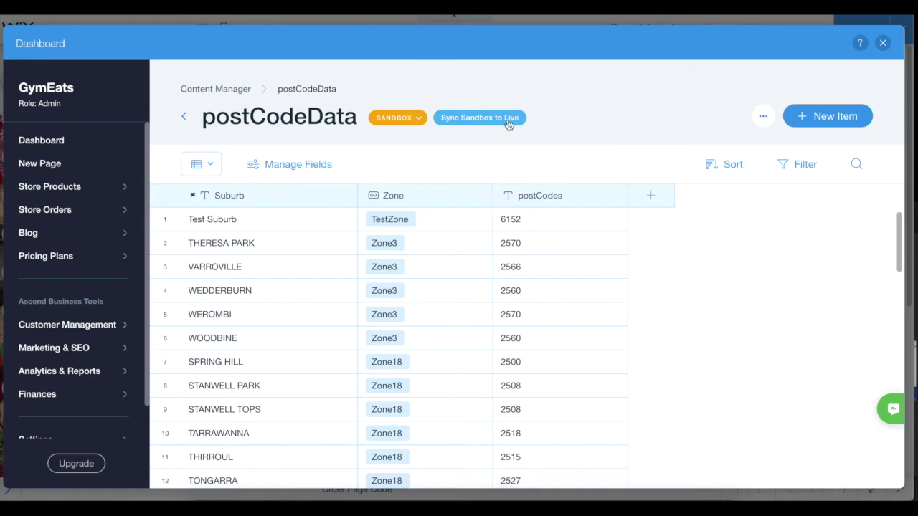
left_click(226, 90)
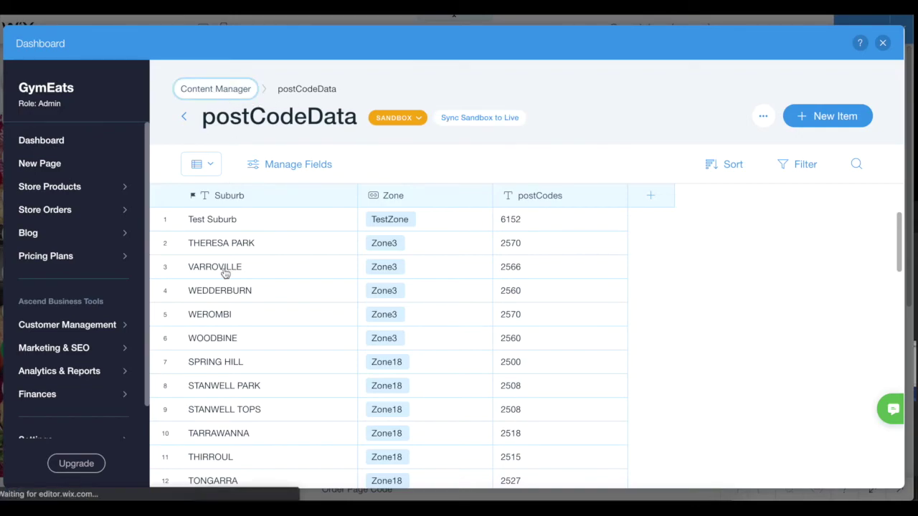
left_click(287, 213)
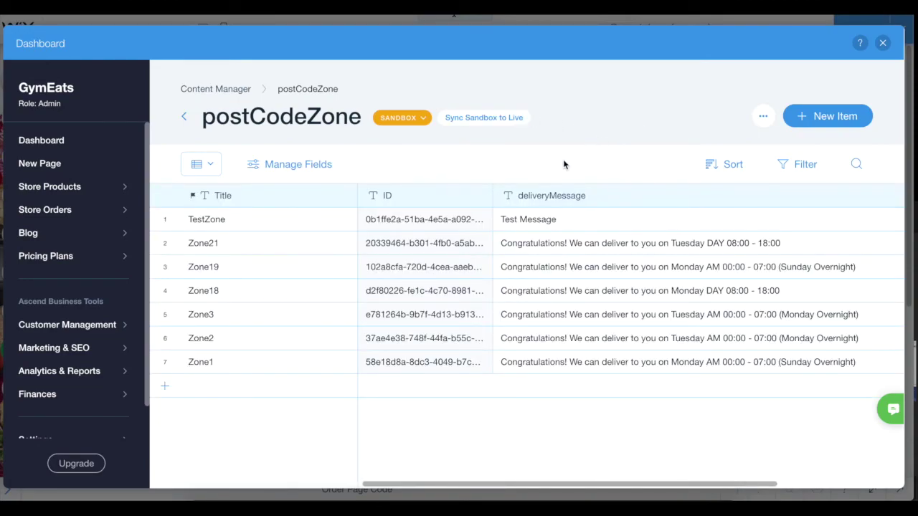
Step: Preview the site and search postcode 6152, which now returns 'Test Message'
left_click(883, 43)
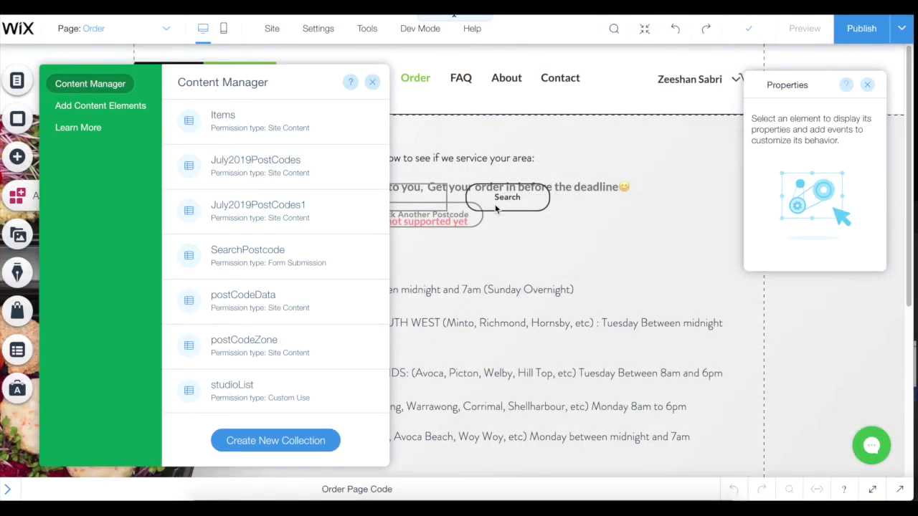
left_click(429, 267)
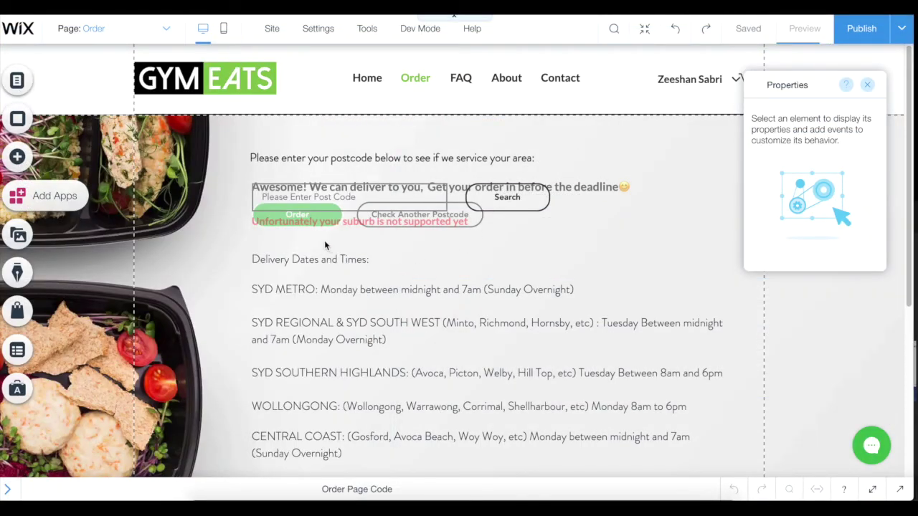
key("ctrl+shift+p")
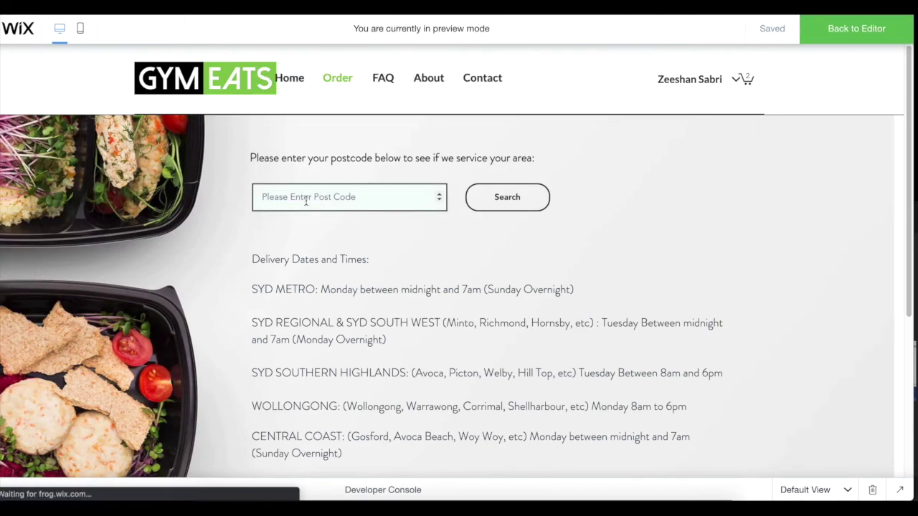
type("6152")
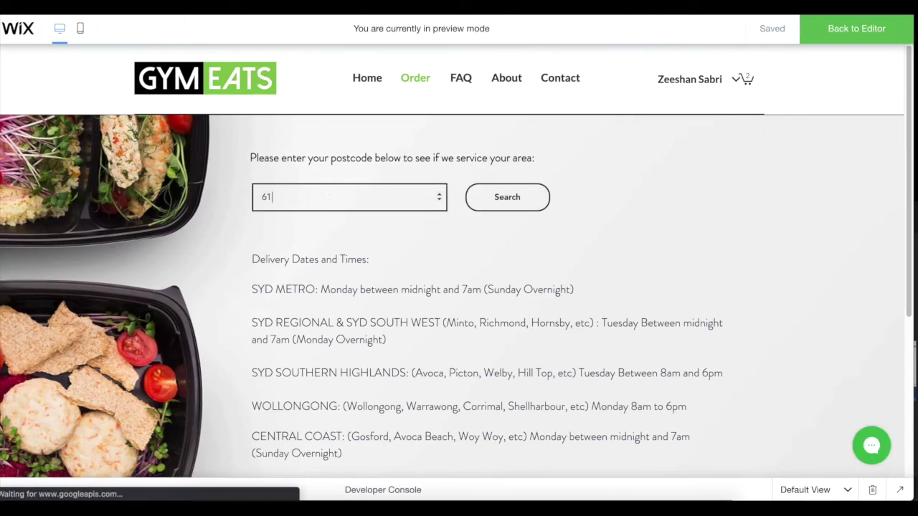
left_click(517, 191)
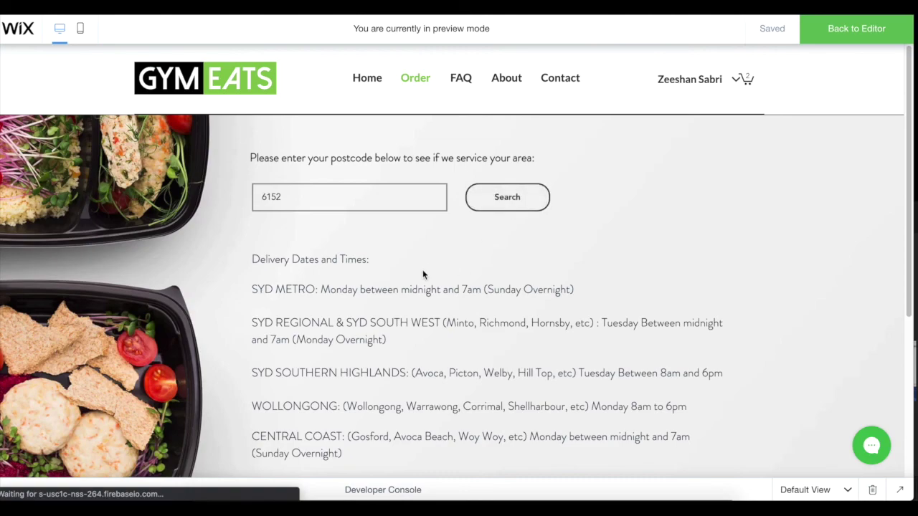
triple_click(281, 185)
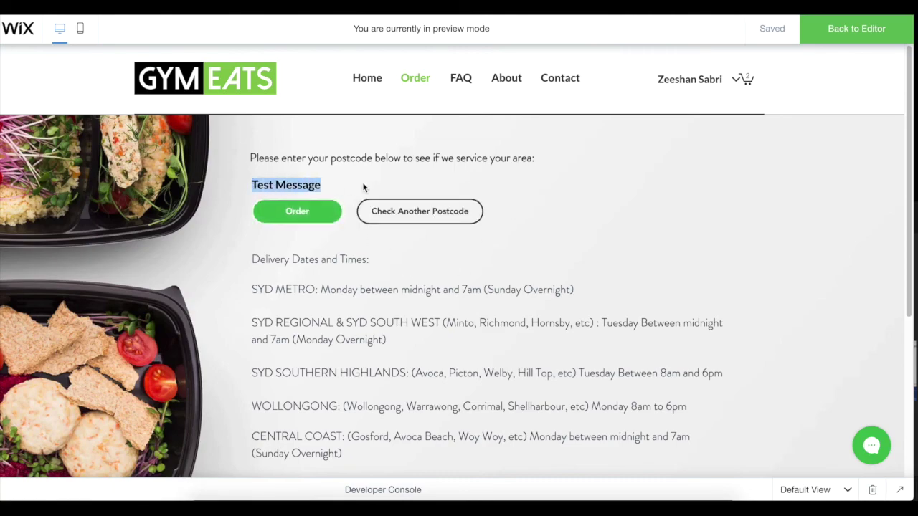
left_click(654, 225)
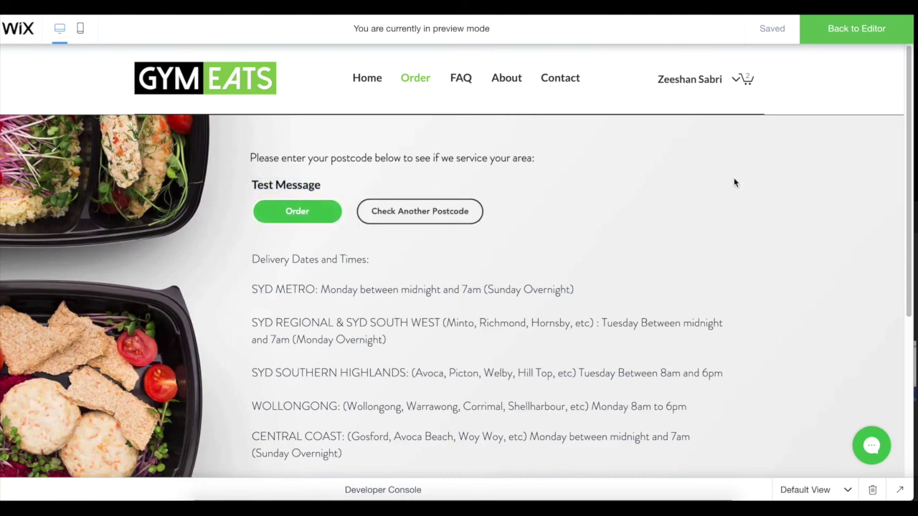